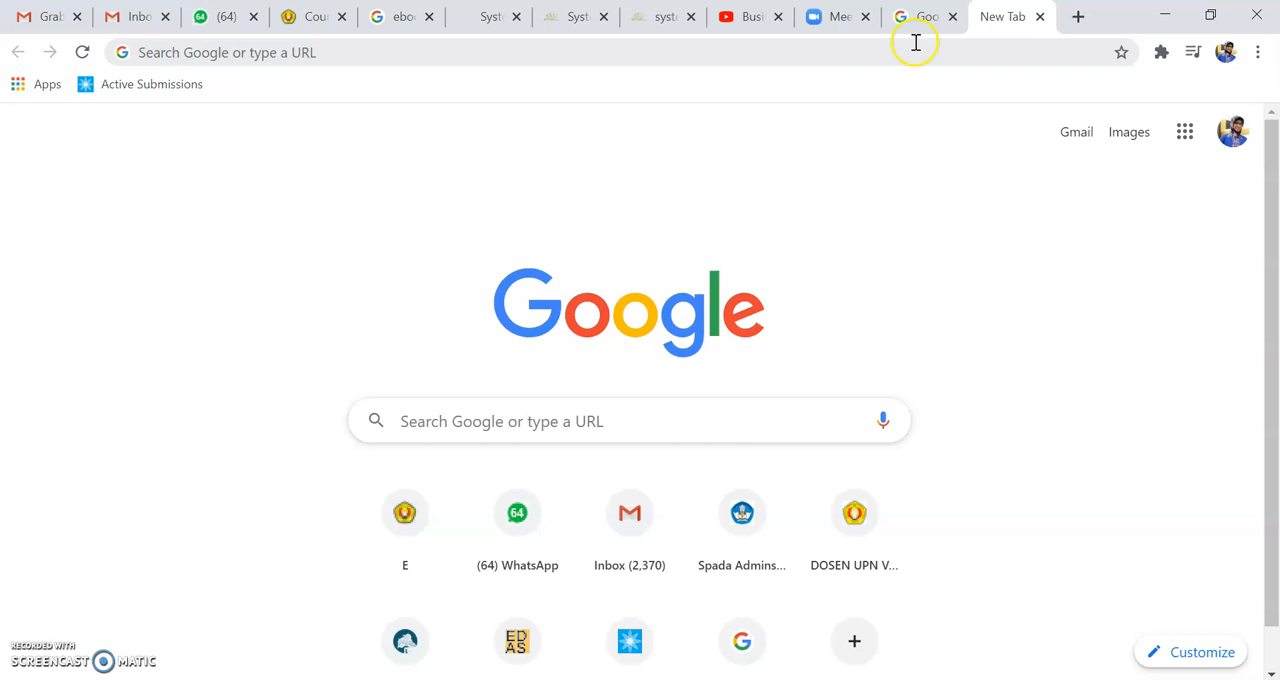
Step: Switch to the open Gmail account and open its Google Drive
{"action": "left_click", "coordinate": [44, 20]}
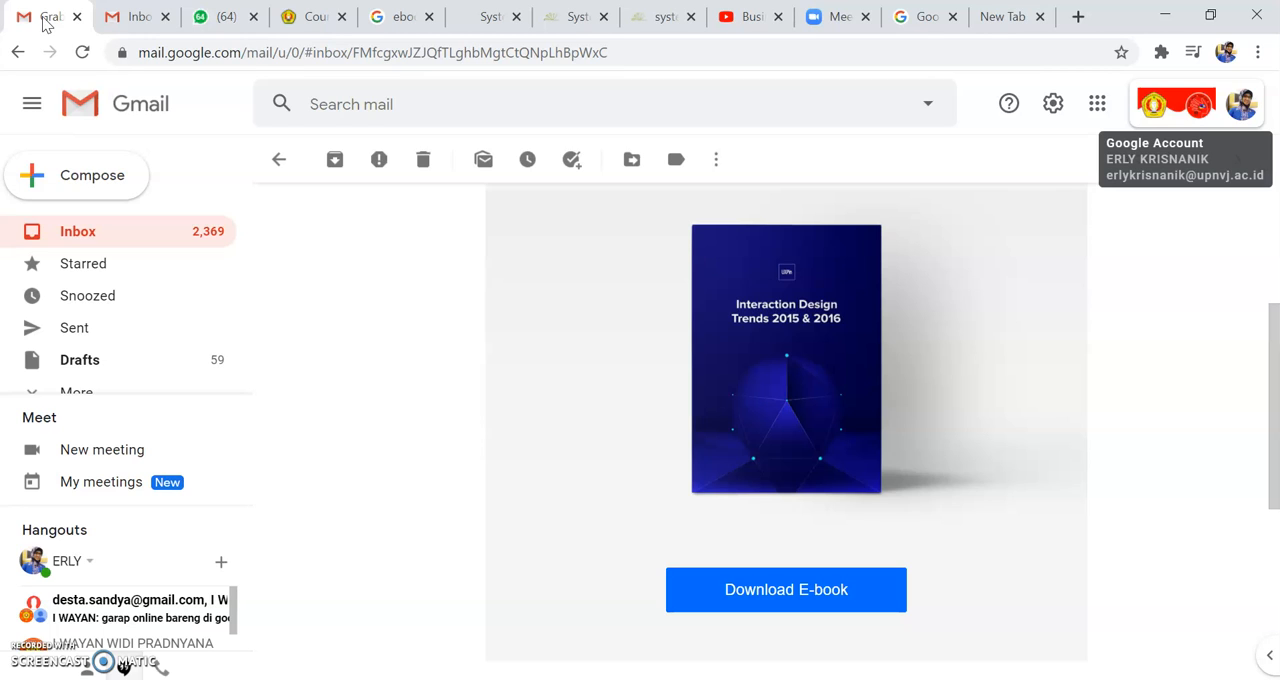
{"action": "left_click", "coordinate": [1098, 106]}
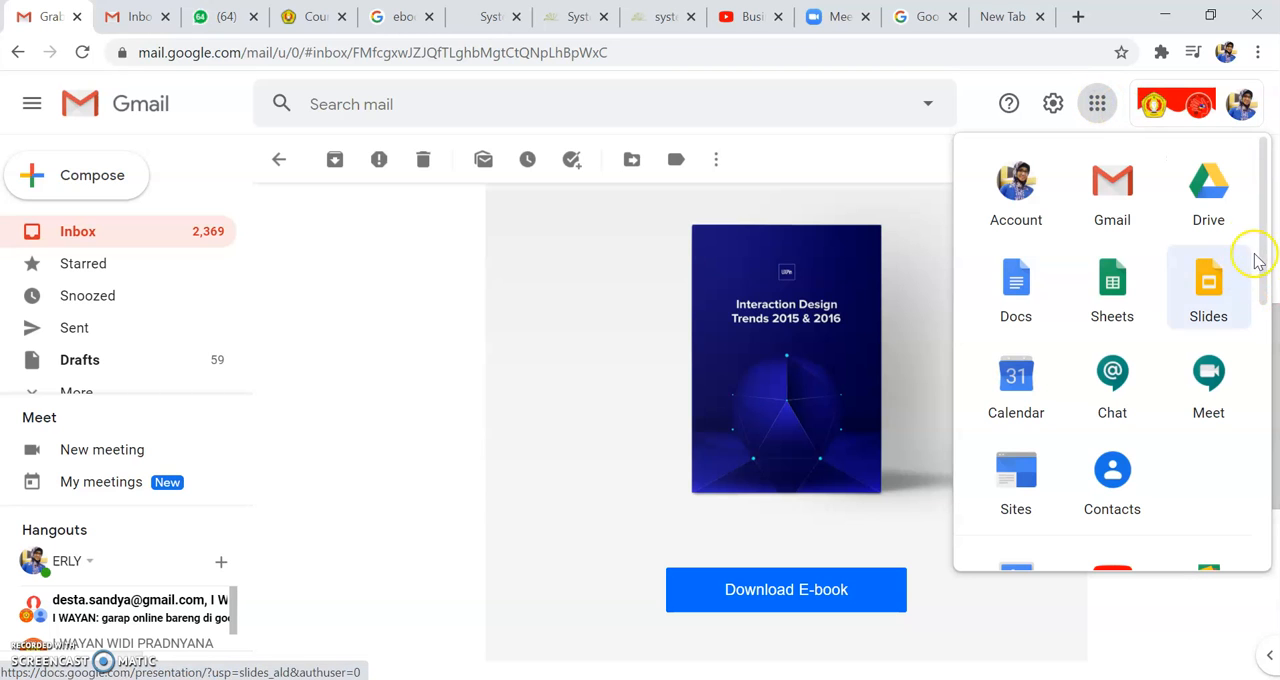
{"action": "left_click", "coordinate": [1211, 190]}
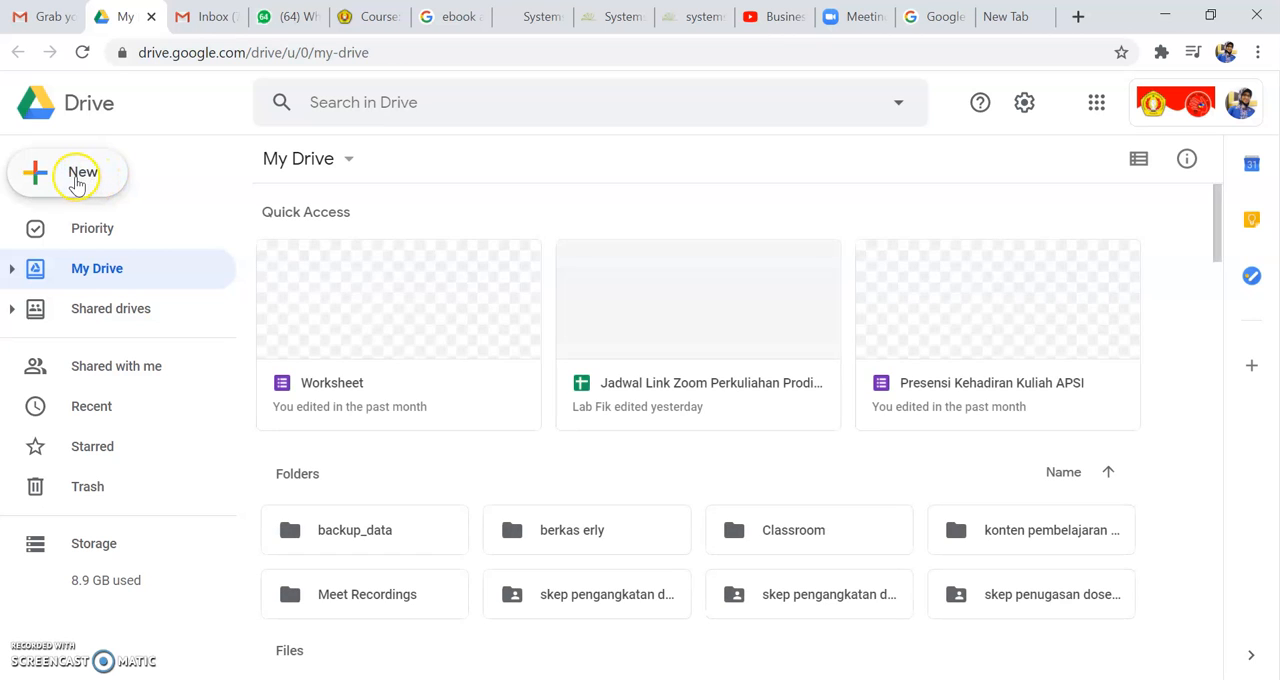
Step: Create a new folder named "Praktikum APSI" in My Drive
{"action": "left_click", "coordinate": [76, 180]}
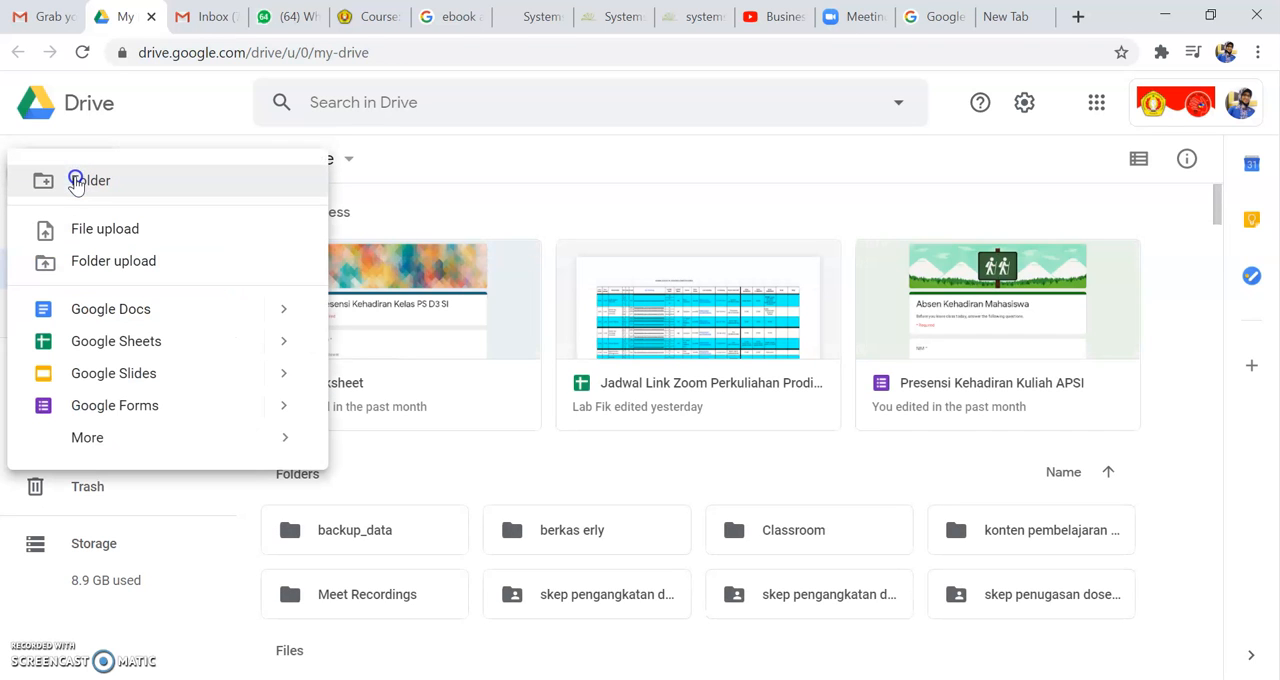
{"action": "left_click", "coordinate": [78, 183]}
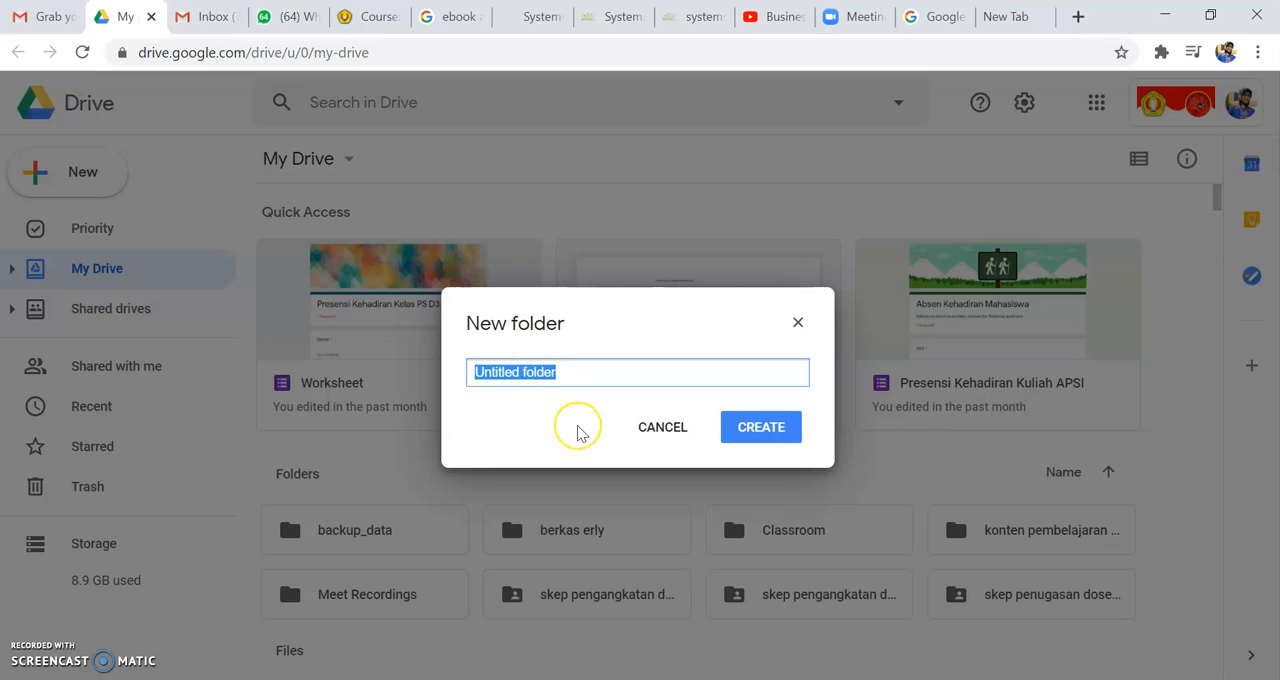
{"action": "type", "text": "Praktikum "}
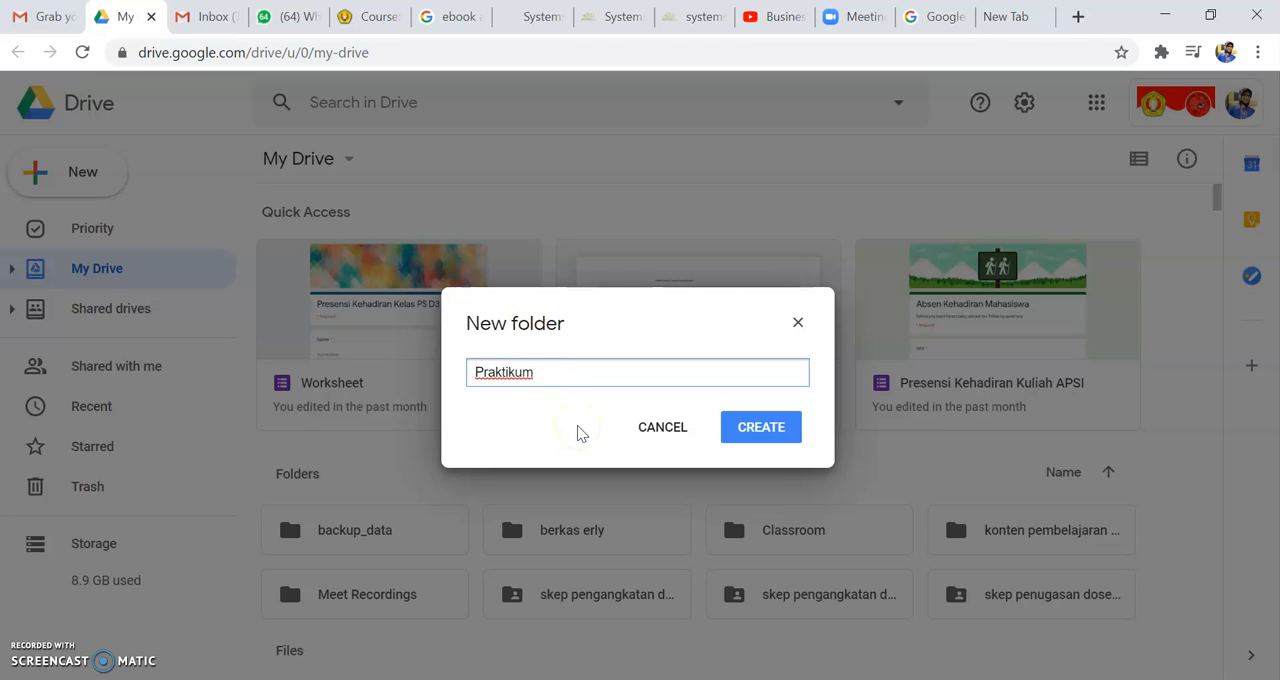
{"action": "type", "text": "APSI"}
{"action": "left_click", "coordinate": [797, 428]}
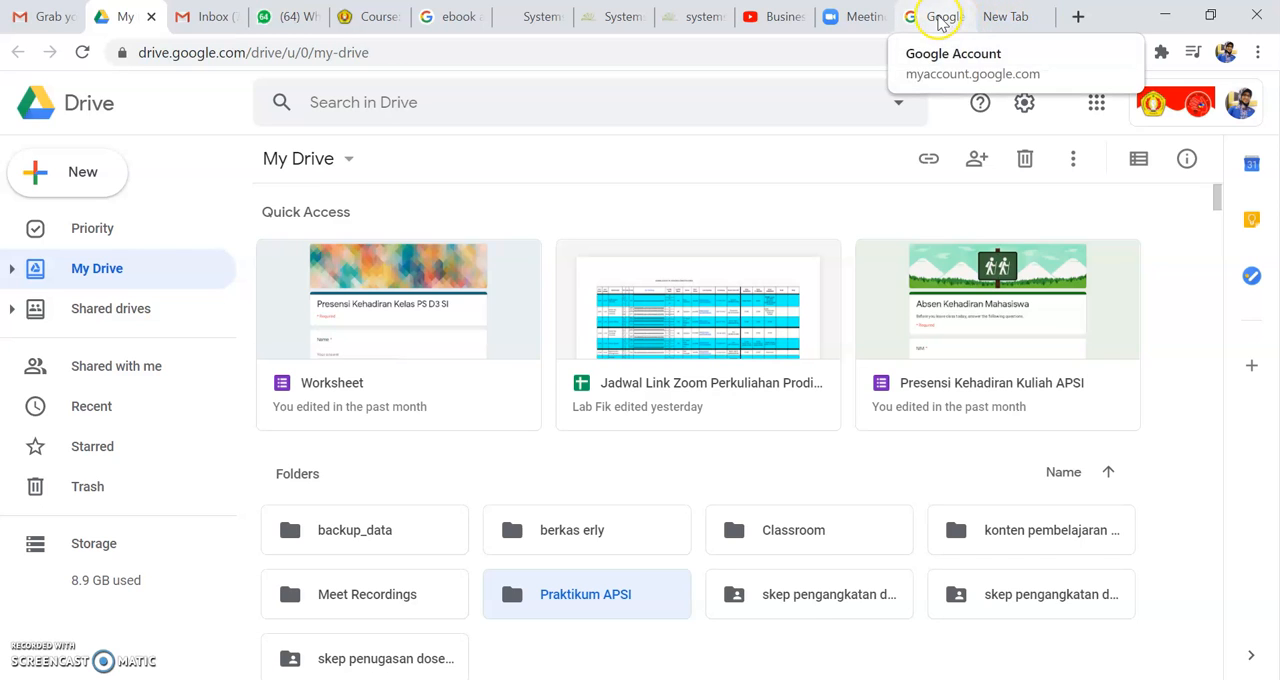
Step: Search Google for "draw io" in the empty browser tab and open the Draw.io - Diagrams.net result
{"action": "left_click", "coordinate": [1019, 19]}
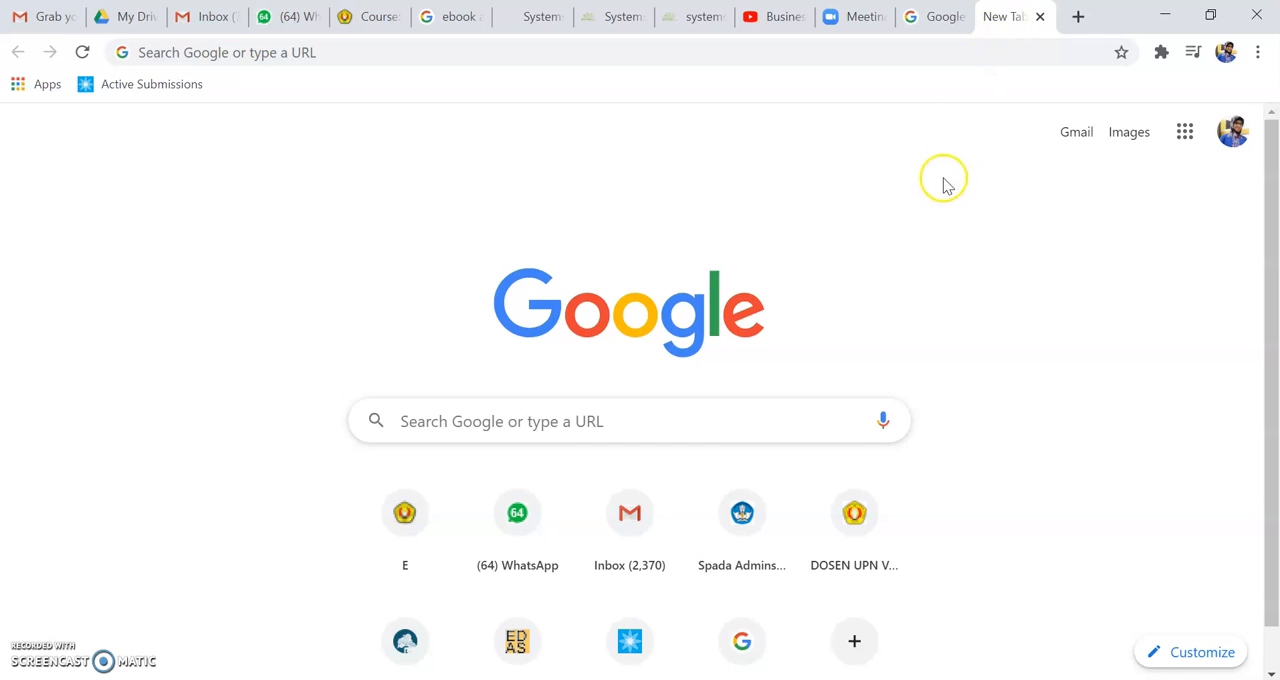
{"action": "left_click", "coordinate": [300, 51]}
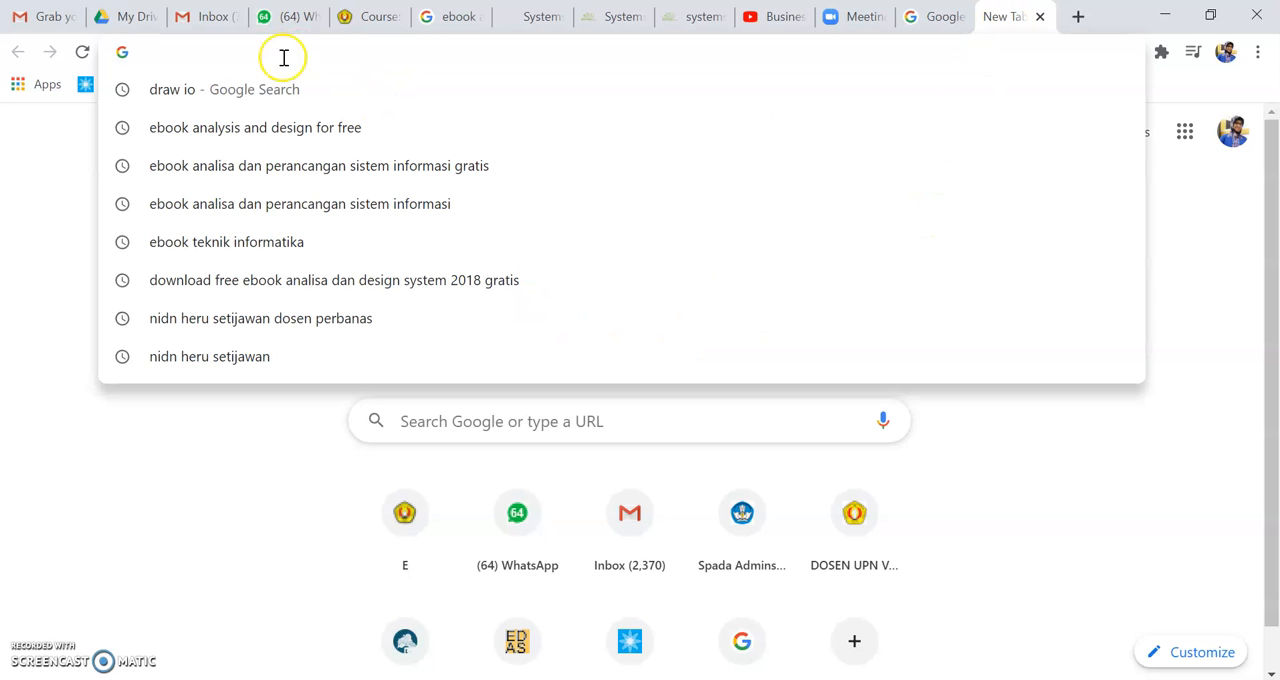
{"action": "left_click", "coordinate": [182, 97]}
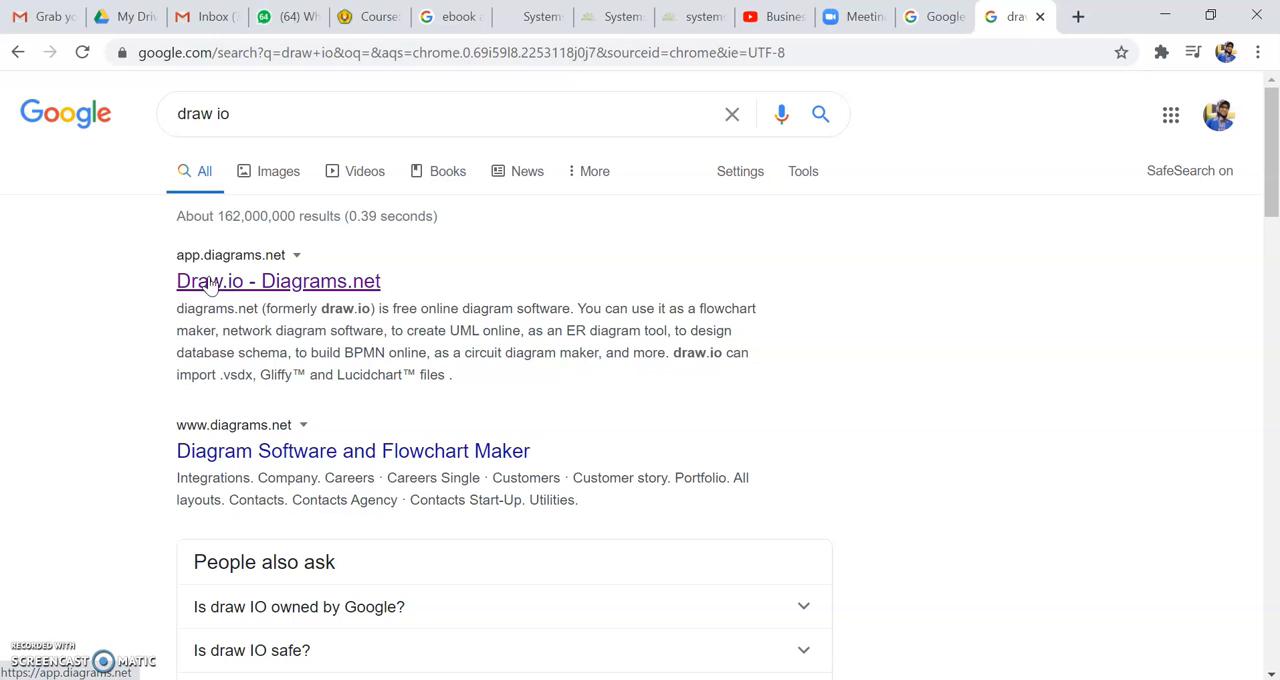
{"action": "left_click", "coordinate": [222, 283]}
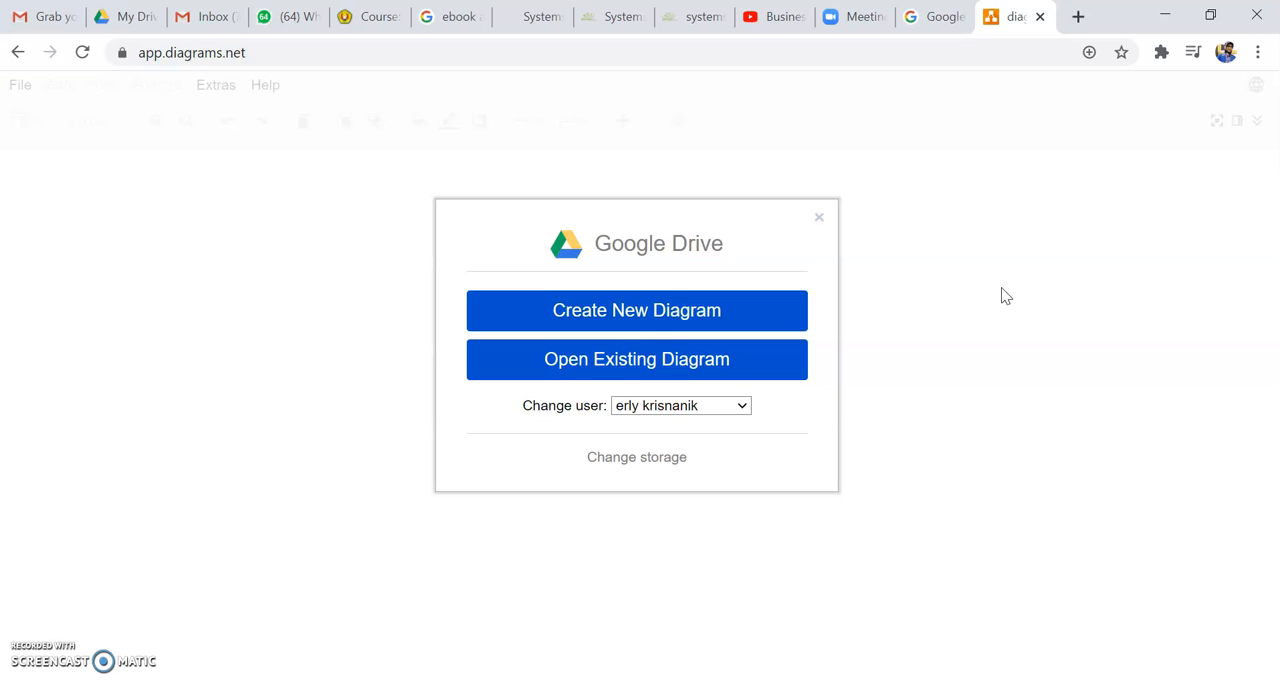
Step: Start a new diagram stored in Google Drive and choose the Blank Diagram template
{"action": "left_click", "coordinate": [659, 320]}
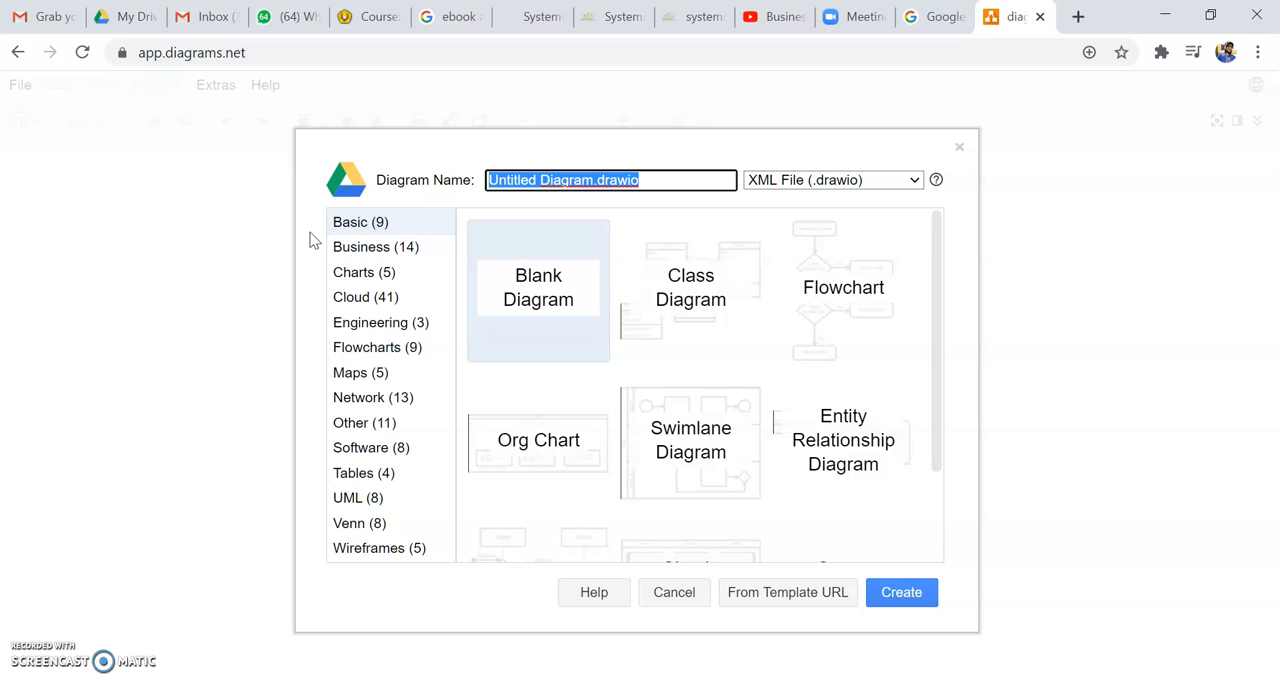
{"action": "mouse_move", "coordinate": [938, 381]}
{"action": "left_mouse_down"}
{"action": "mouse_move", "coordinate": [928, 502]}
{"action": "mouse_move", "coordinate": [951, 372]}
{"action": "left_mouse_up"}
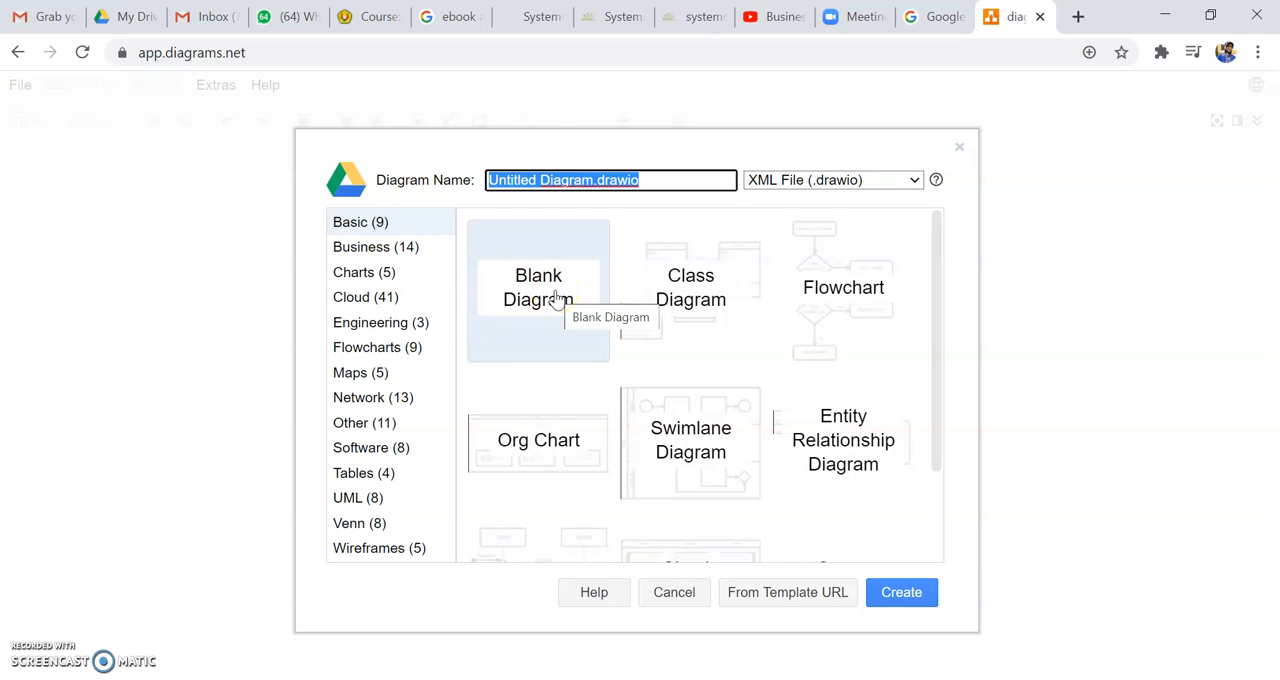
{"action": "left_click", "coordinate": [830, 290]}
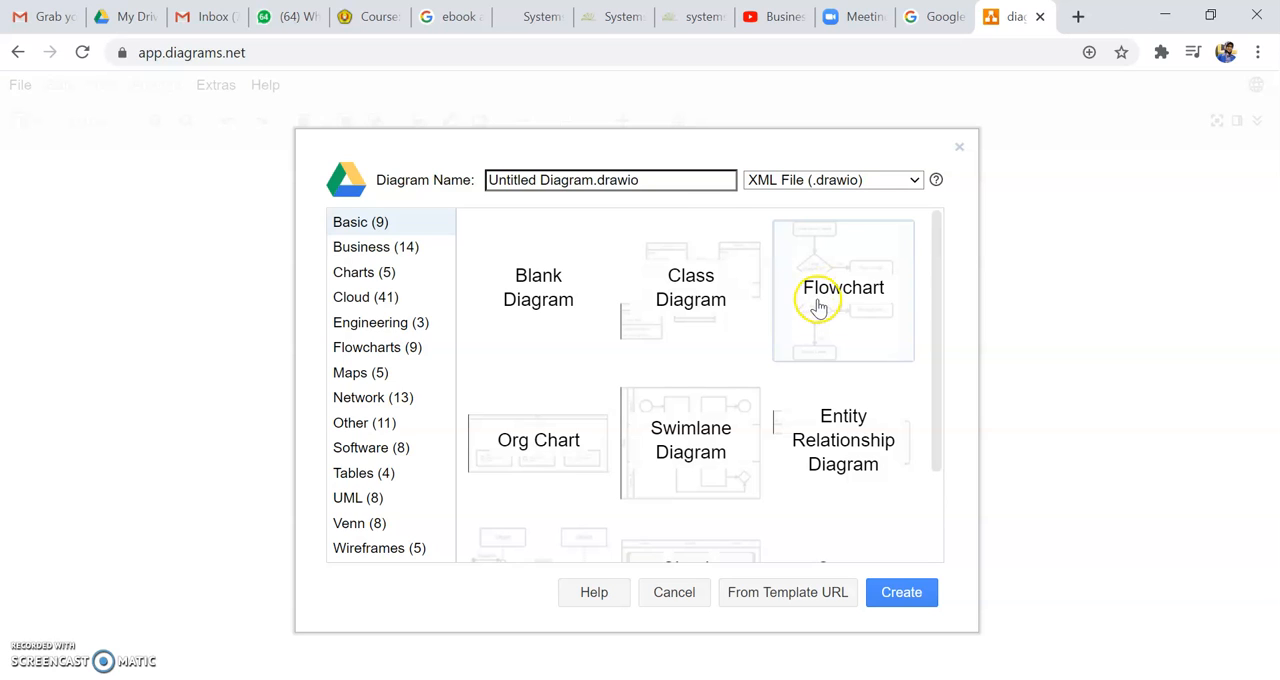
{"action": "left_click", "coordinate": [532, 300]}
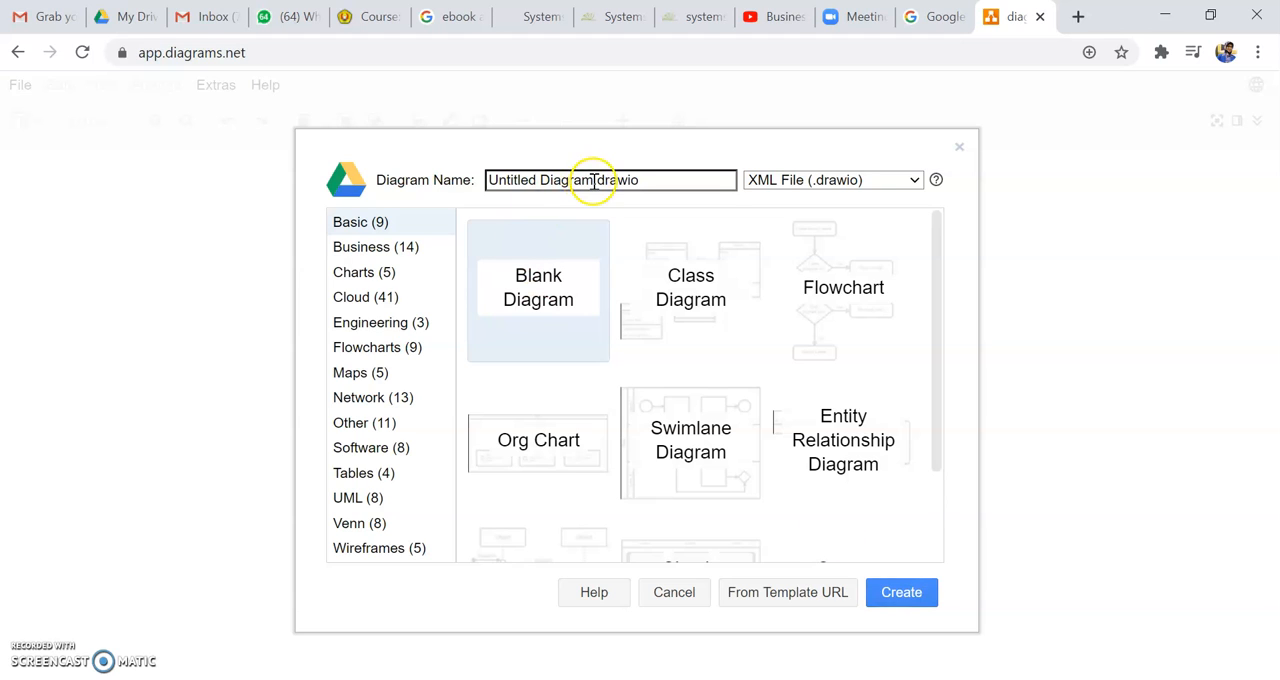
Step: Name the new diagram "Sistem Informasi Pendaftaran", keeping the .drawio extension
{"action": "left_click_drag", "start_coordinate": [594, 181], "coordinate": [463, 178]}
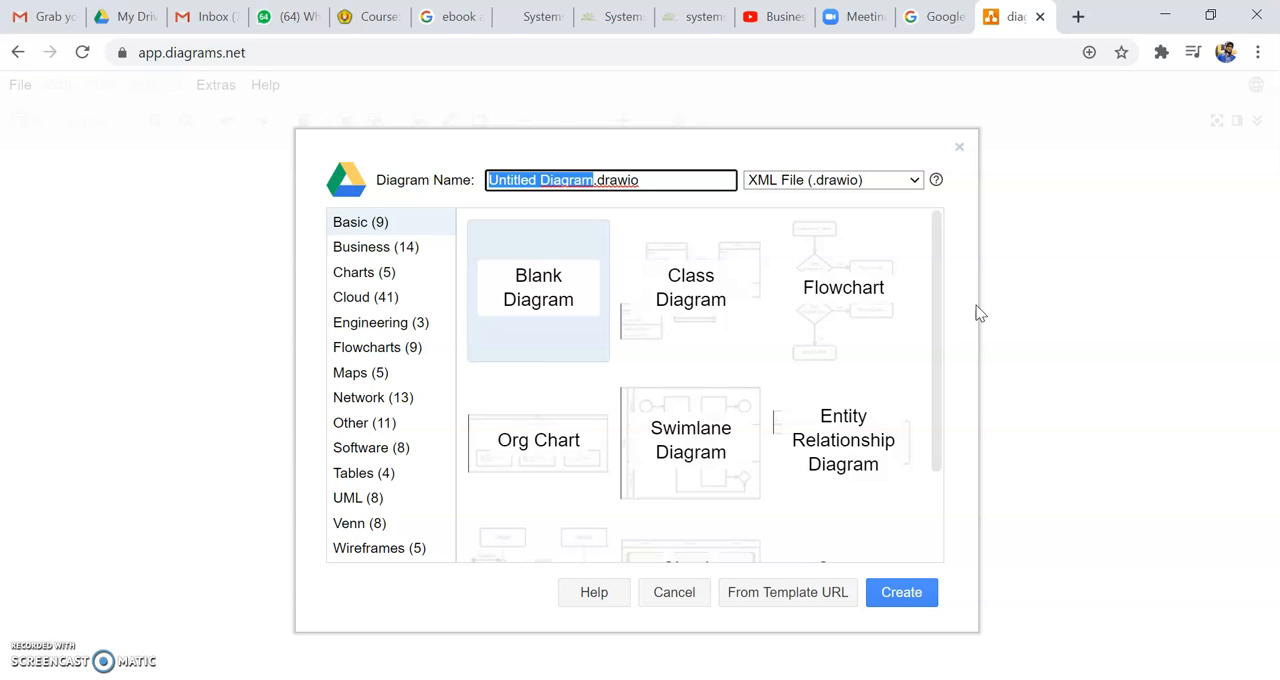
{"action": "type", "text": "IS"}
{"action": "key", "text": "BackSpace"}
{"action": "key", "text": "BackSpace"}
{"action": "type", "text": "Sistem"}
{"action": "type", "text": " Info"}
{"action": "type", "text": "si Pen"}
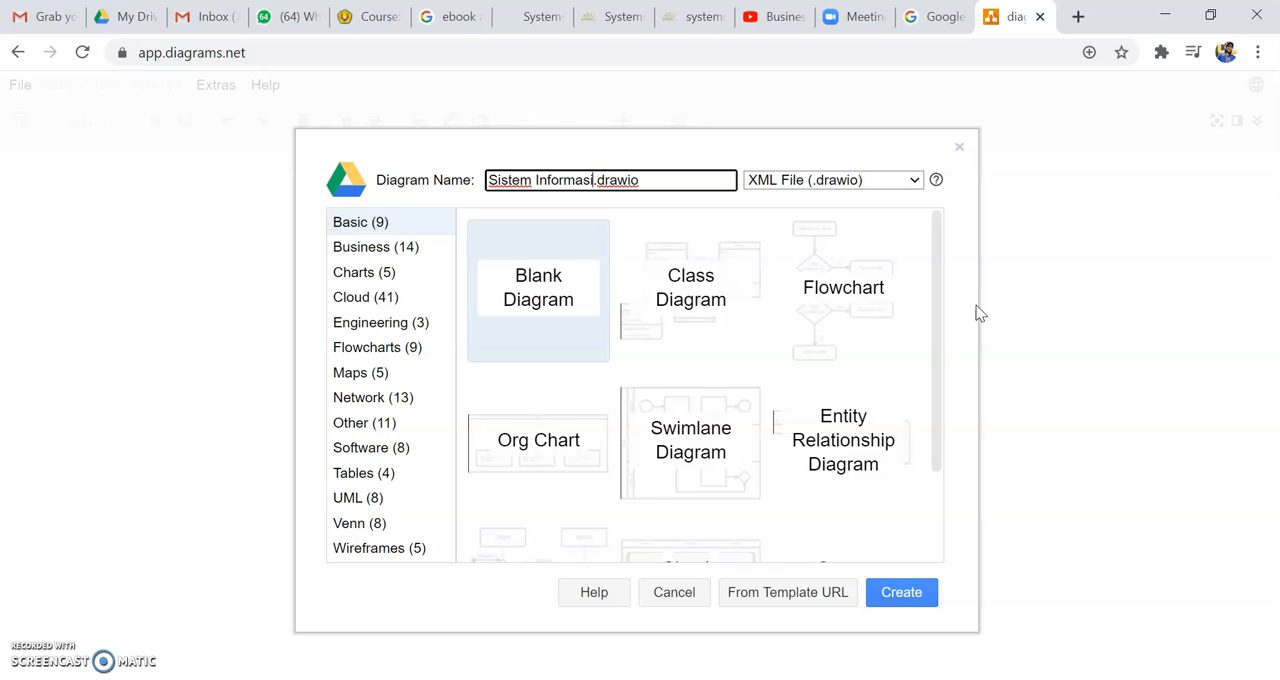
{"action": "type", "text": "daft"}
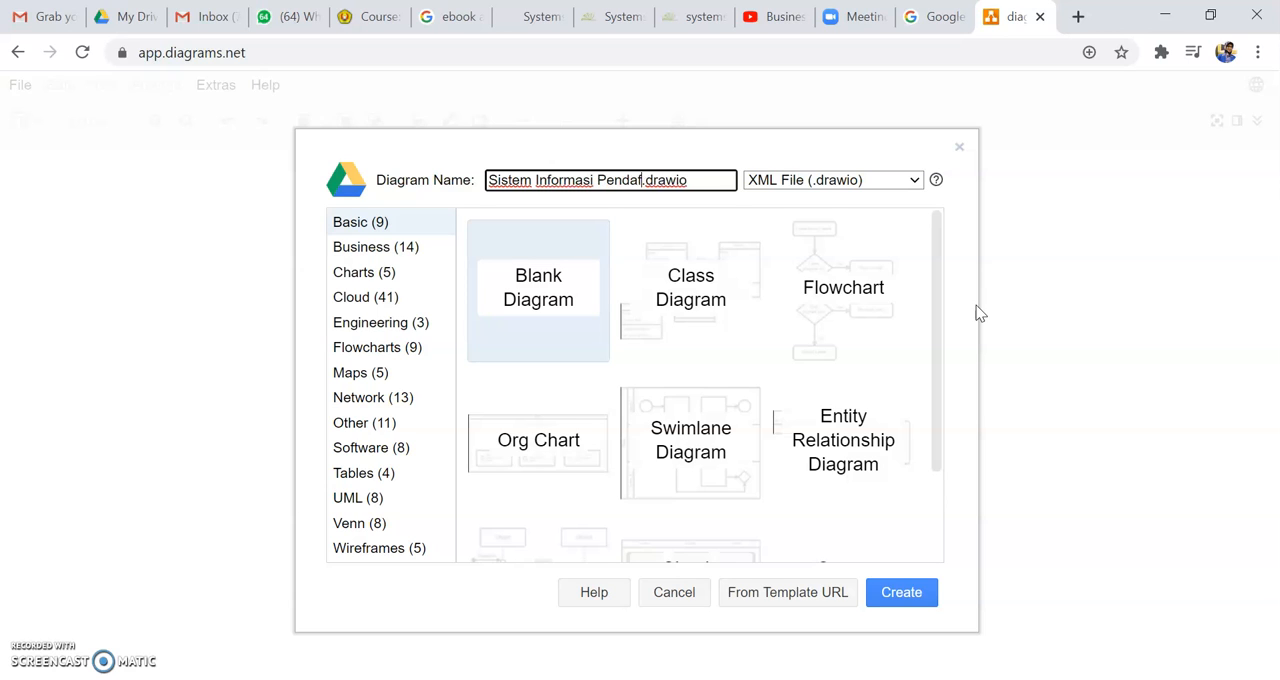
{"action": "type", "text": "aran"}
{"action": "left_click", "coordinate": [903, 593]}
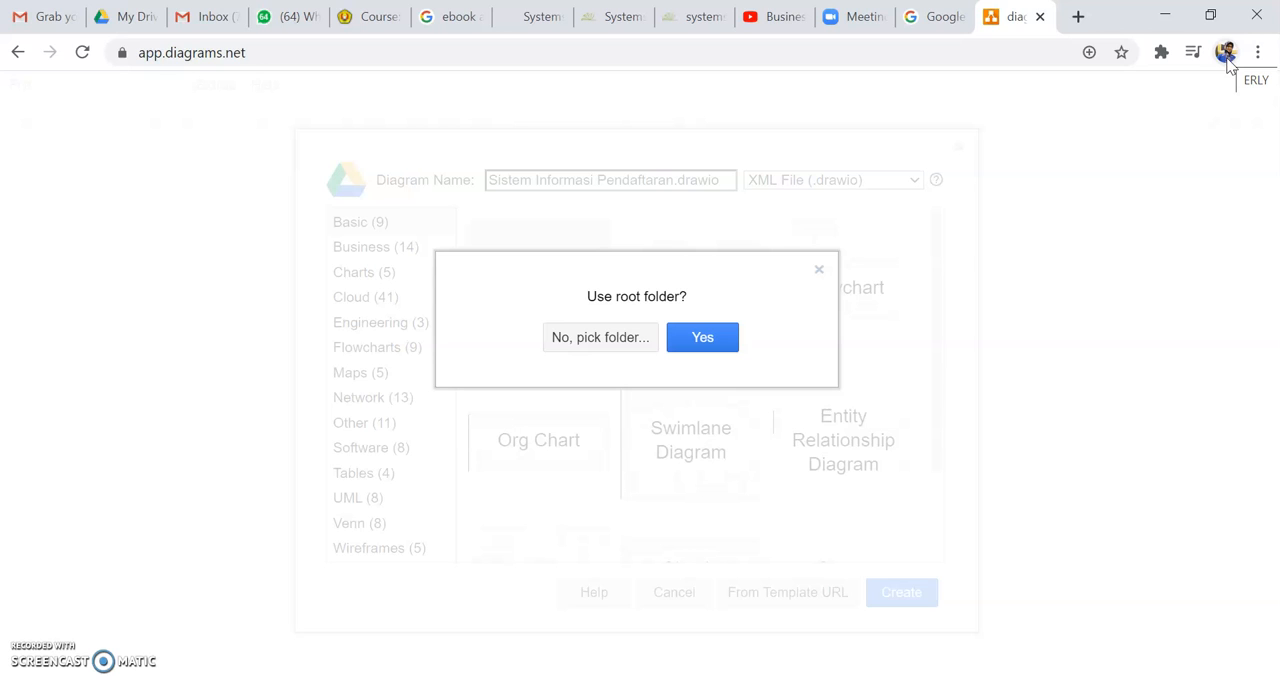
{"action": "left_click", "coordinate": [1233, 58]}
{"action": "left_click", "coordinate": [601, 338]}
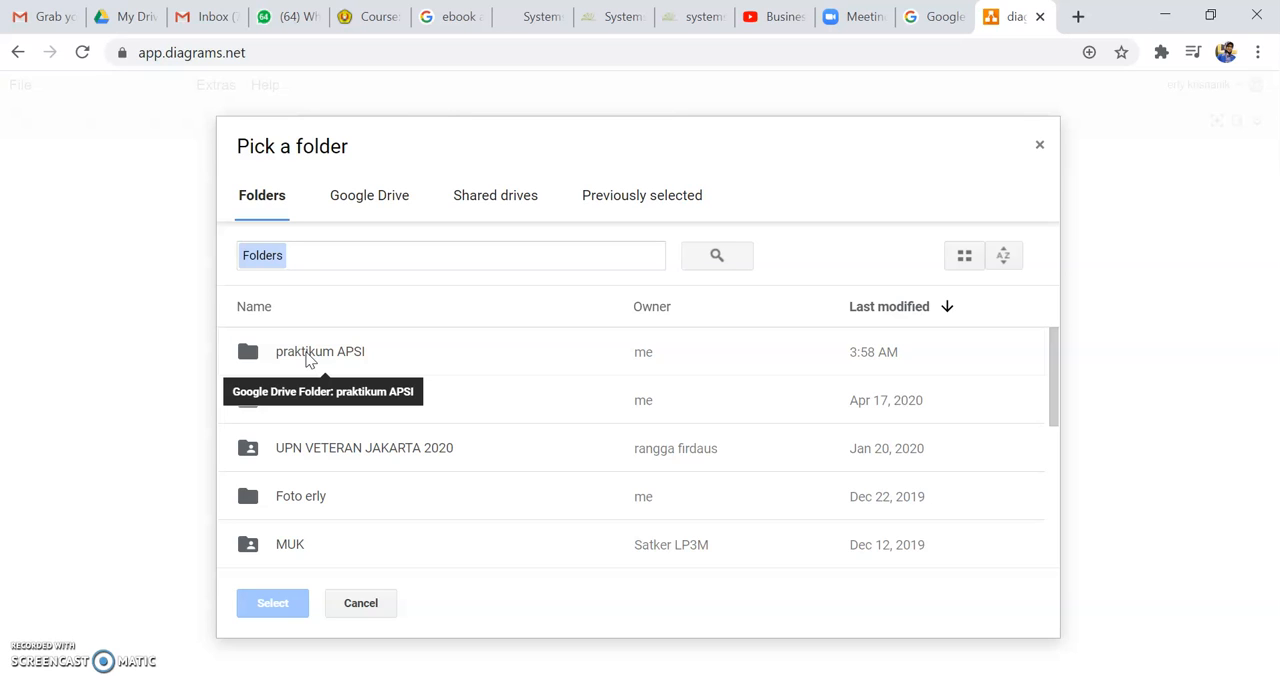
{"action": "double_click", "coordinate": [308, 358]}
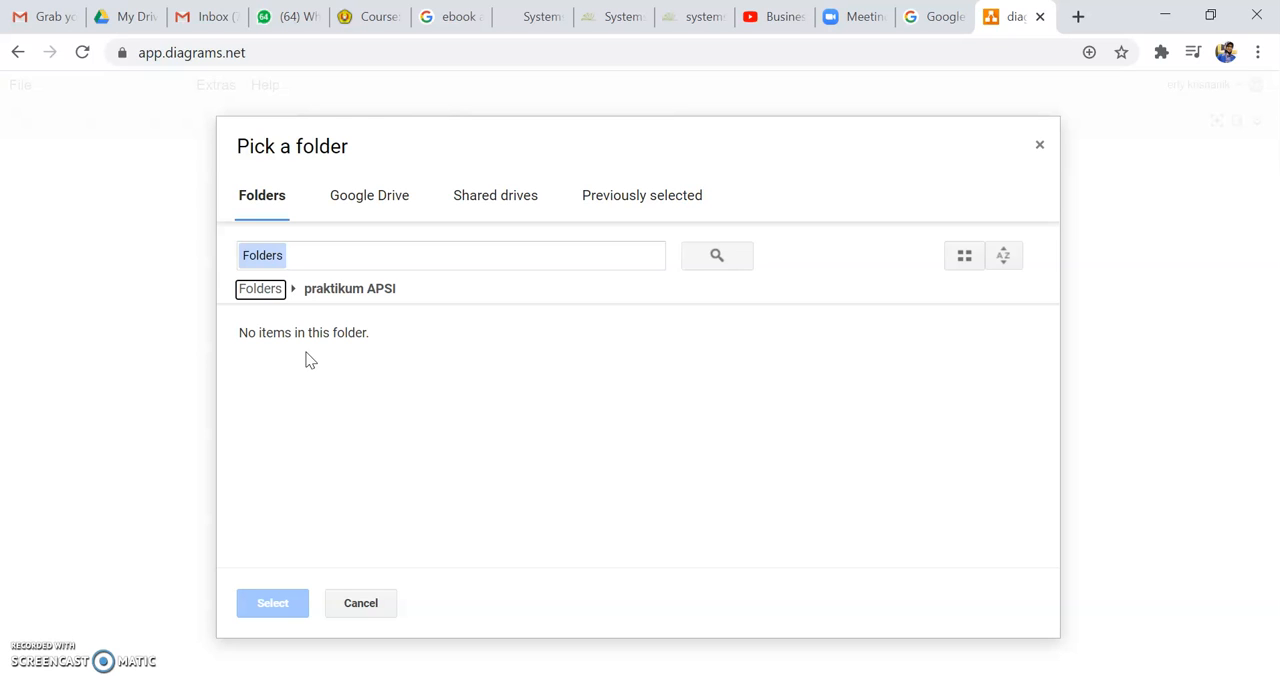
{"action": "left_click", "coordinate": [400, 365]}
{"action": "left_click", "coordinate": [351, 289]}
{"action": "left_click", "coordinate": [309, 336]}
{"action": "left_click", "coordinate": [348, 605]}
{"action": "left_click", "coordinate": [449, 387]}
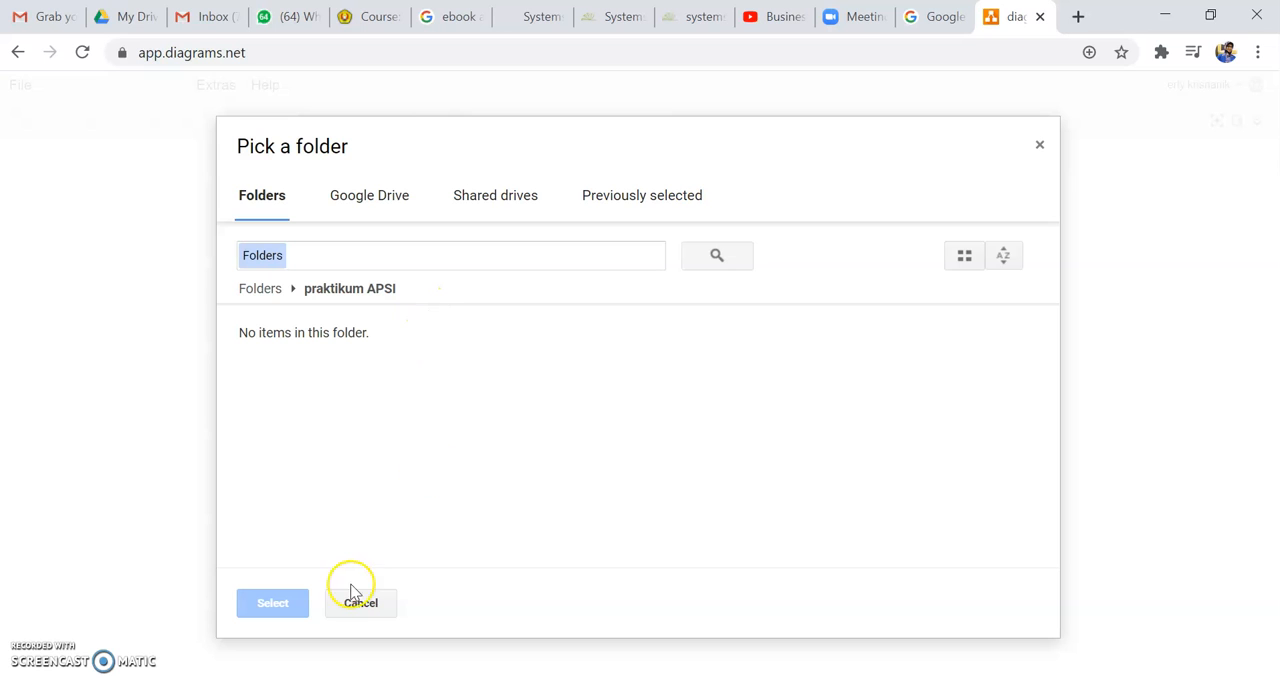
{"action": "left_click", "coordinate": [390, 195]}
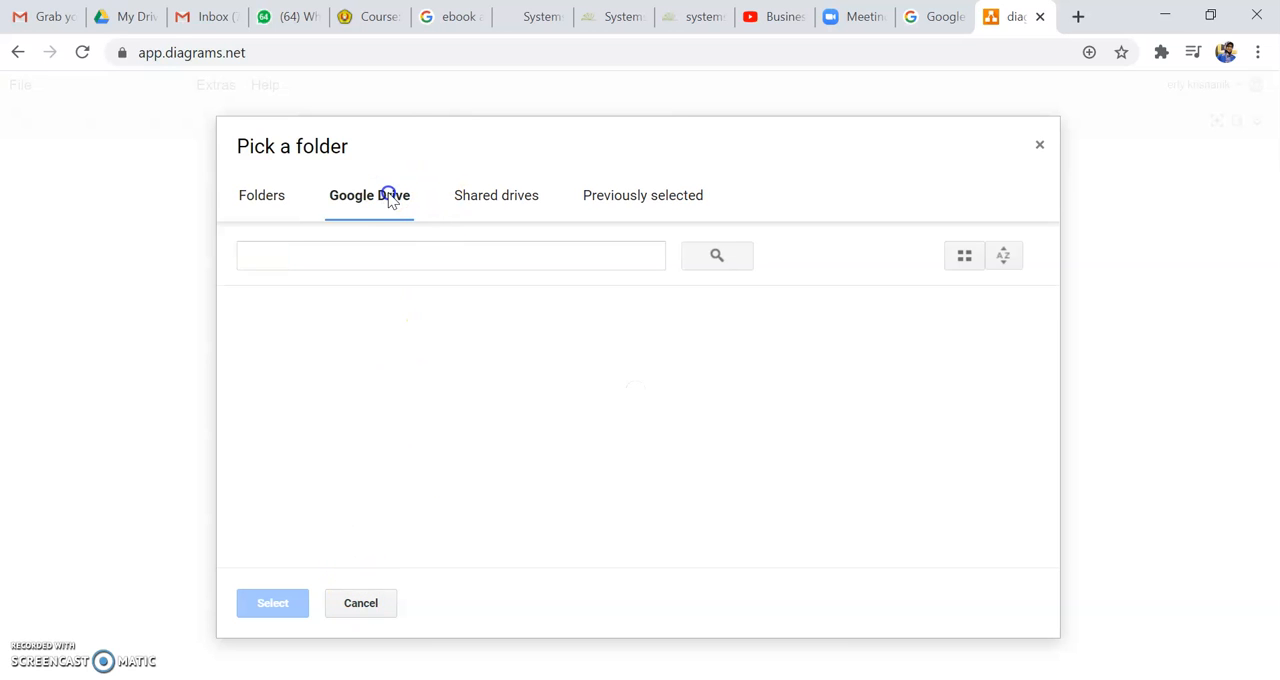
{"action": "left_click", "coordinate": [362, 605]}
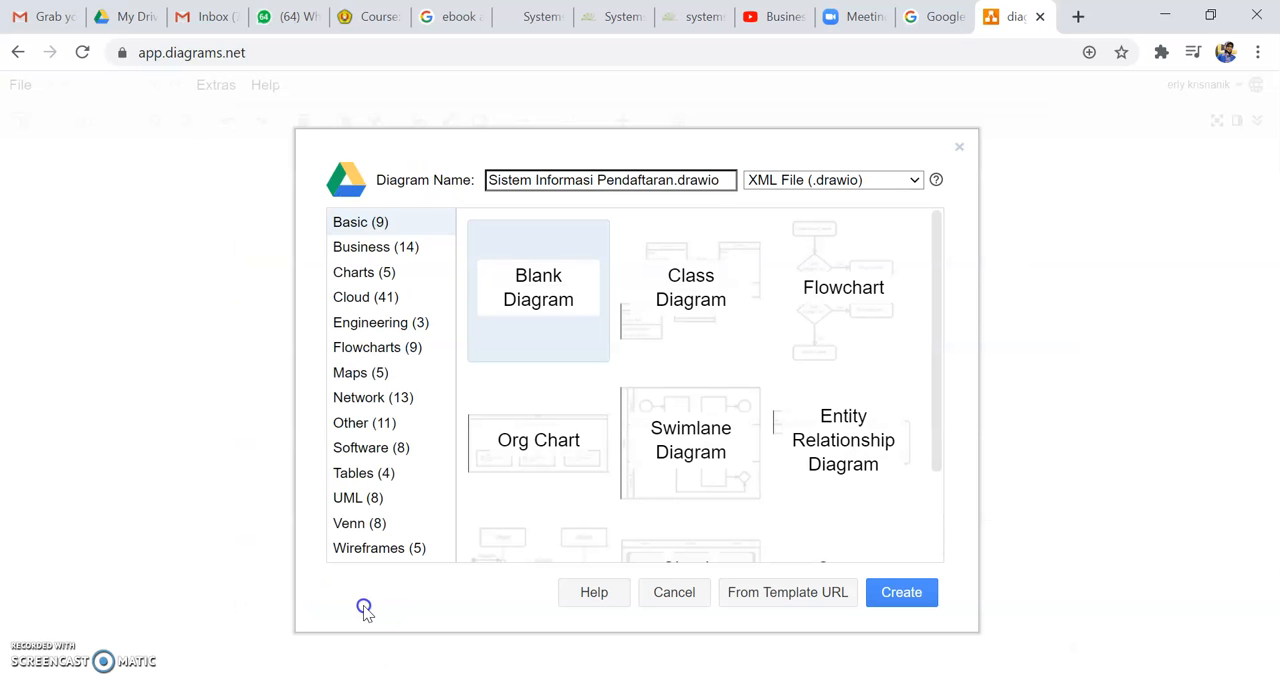
Step: Create the diagram in the root folder of Google Drive and save it
{"action": "left_click", "coordinate": [895, 598]}
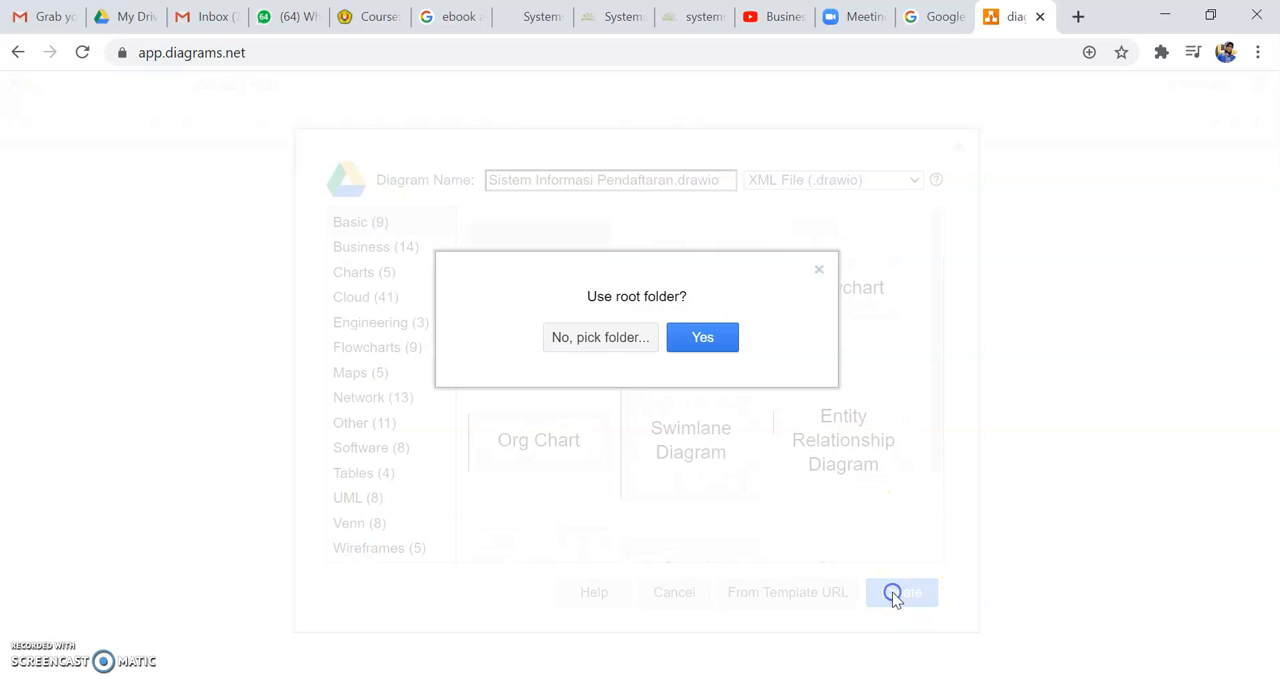
{"action": "left_click", "coordinate": [703, 338]}
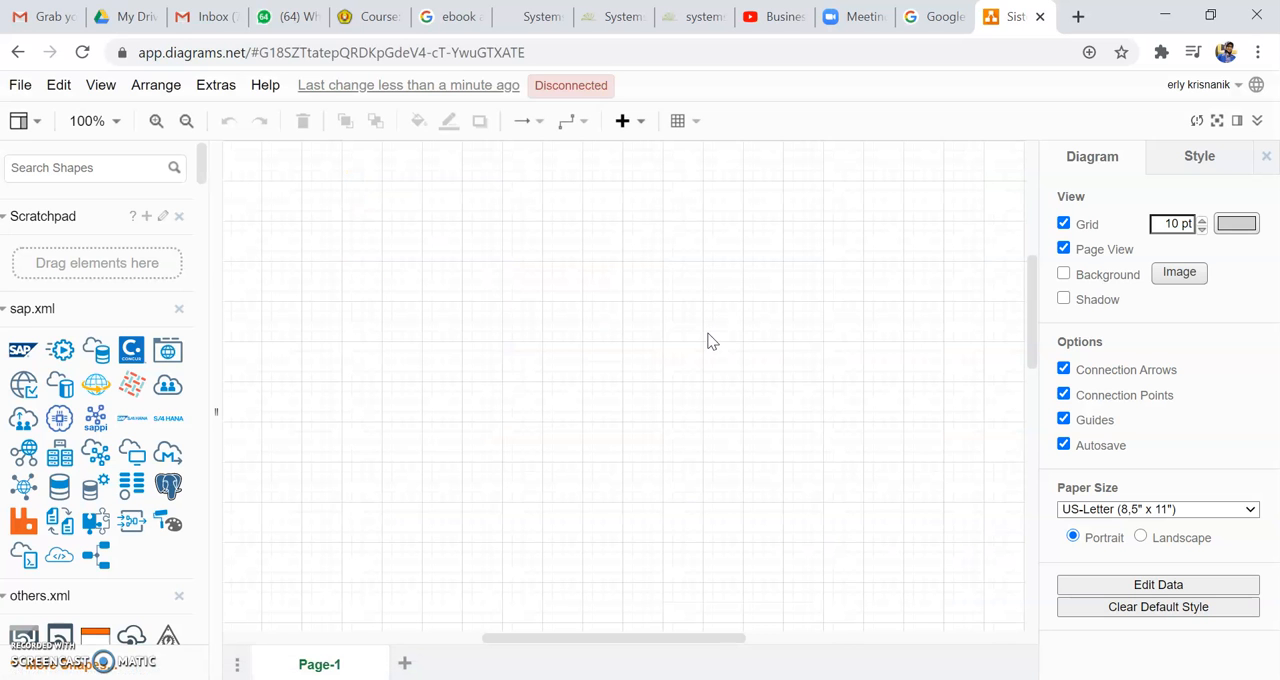
{"action": "left_click", "coordinate": [19, 87]}
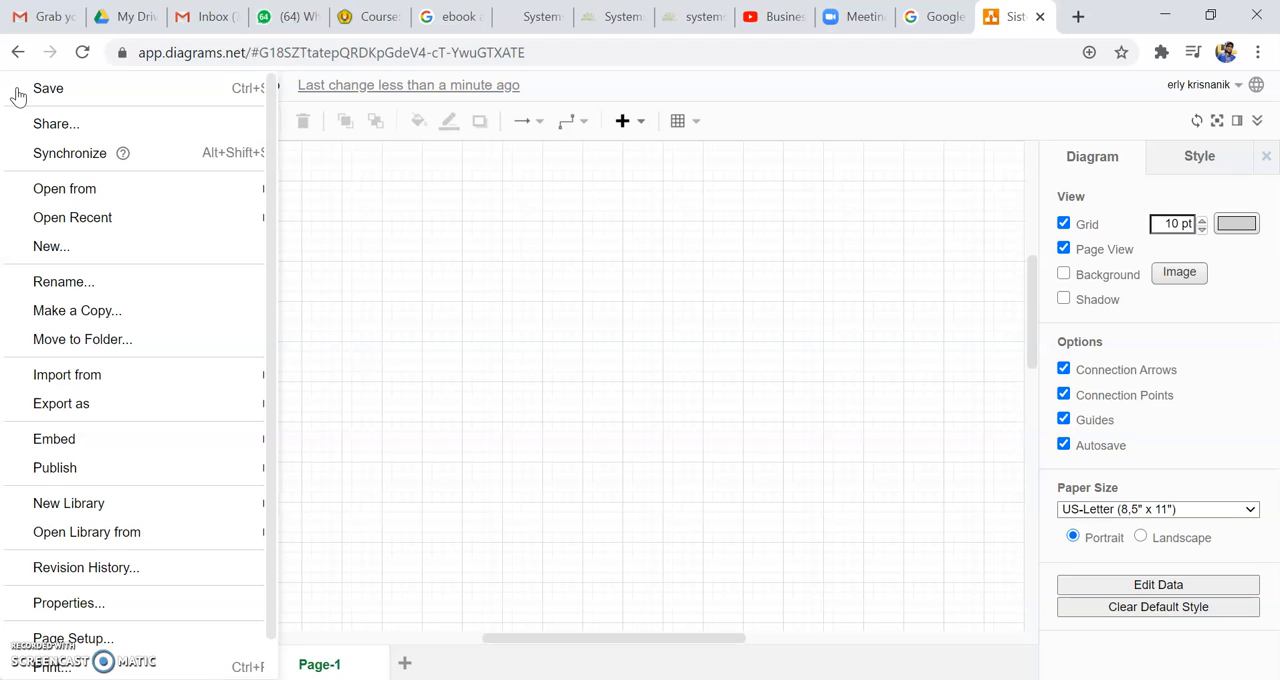
{"action": "left_click", "coordinate": [46, 90]}
{"action": "left_click", "coordinate": [382, 236]}
{"action": "left_click", "coordinate": [503, 306]}
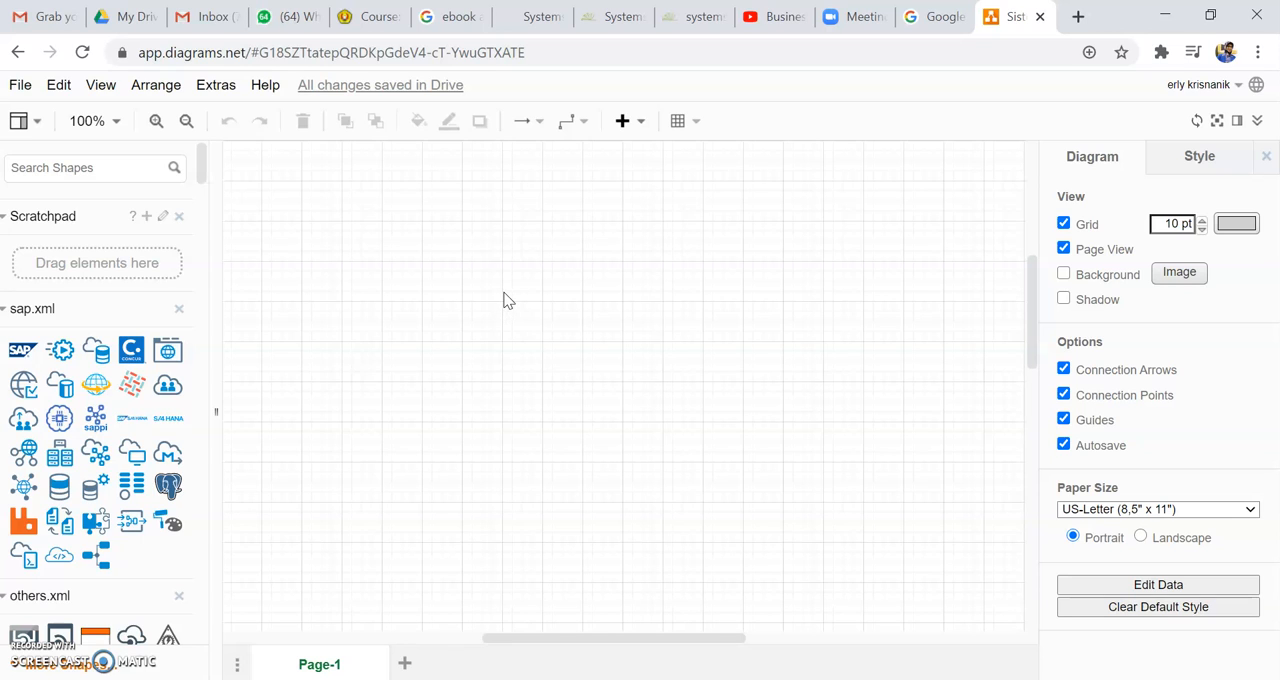
{"action": "left_click", "coordinate": [507, 297]}
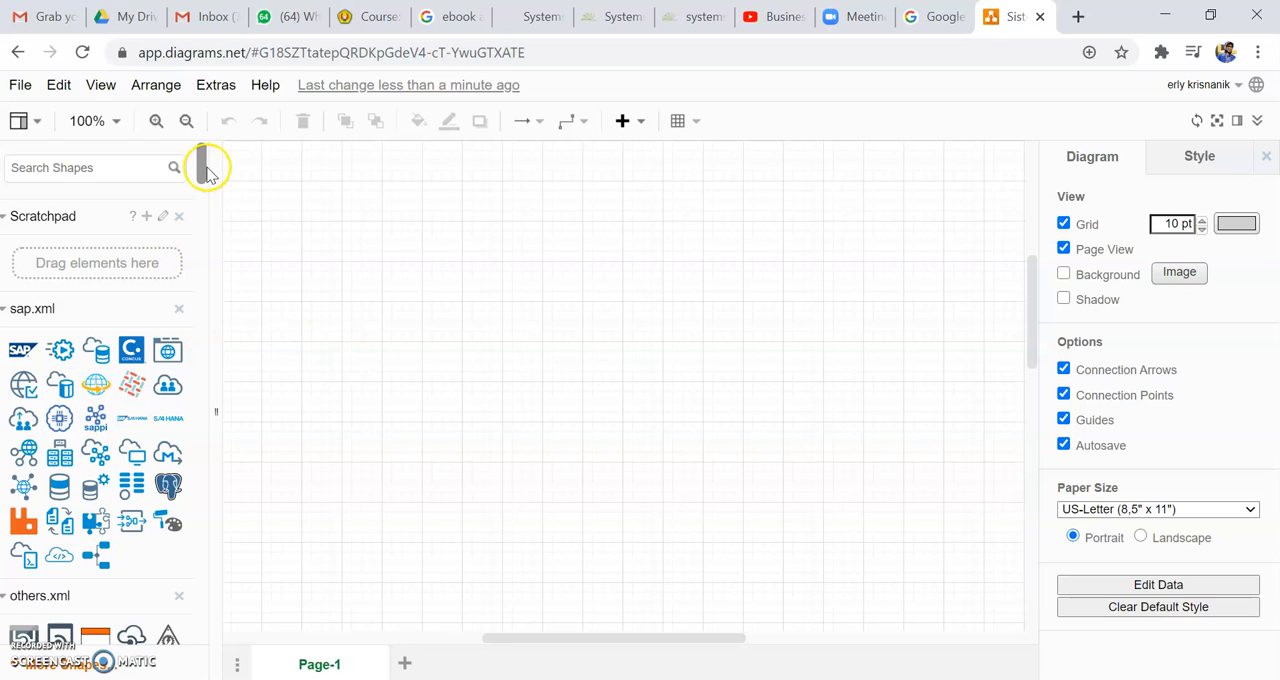
Step: Insert a Circle from the General shapes onto the blank canvas
{"action": "left_click_drag", "start_coordinate": [200, 157], "coordinate": [179, 630]}
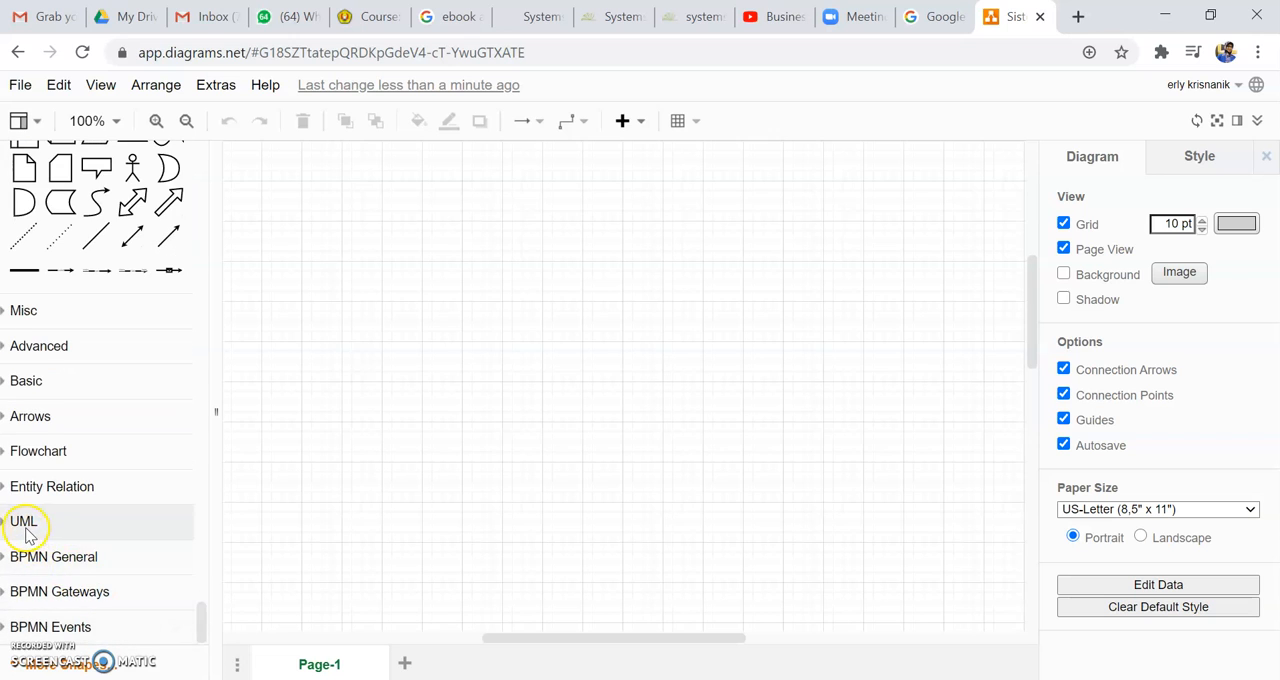
{"action": "left_click", "coordinate": [37, 455]}
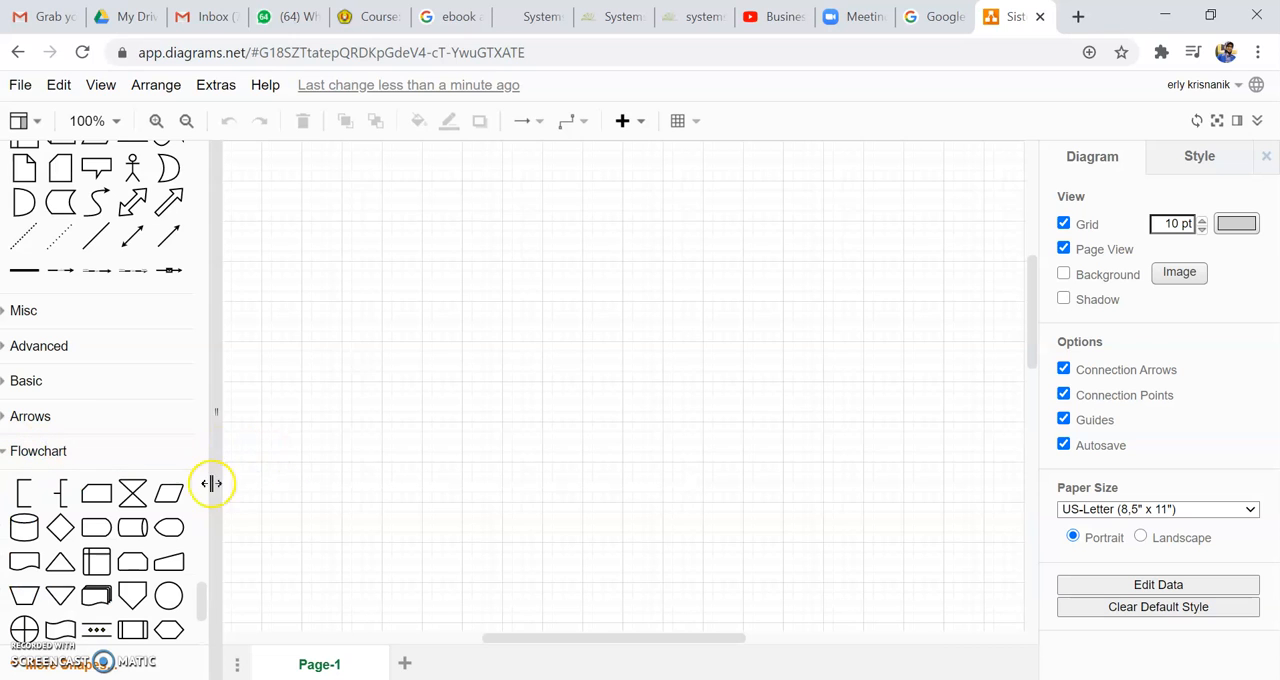
{"action": "left_click_drag", "start_coordinate": [200, 597], "coordinate": [201, 625]}
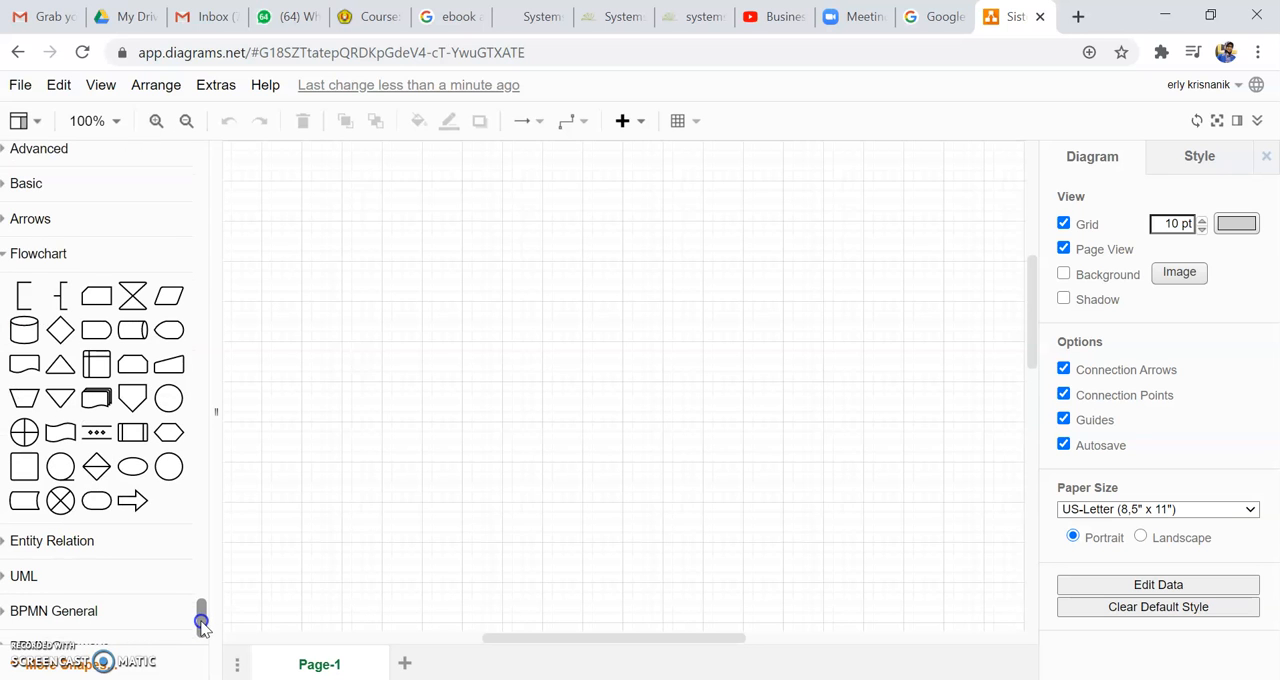
{"action": "left_click_drag", "start_coordinate": [201, 622], "coordinate": [205, 588]}
{"action": "mouse_move", "coordinate": [62, 325]}
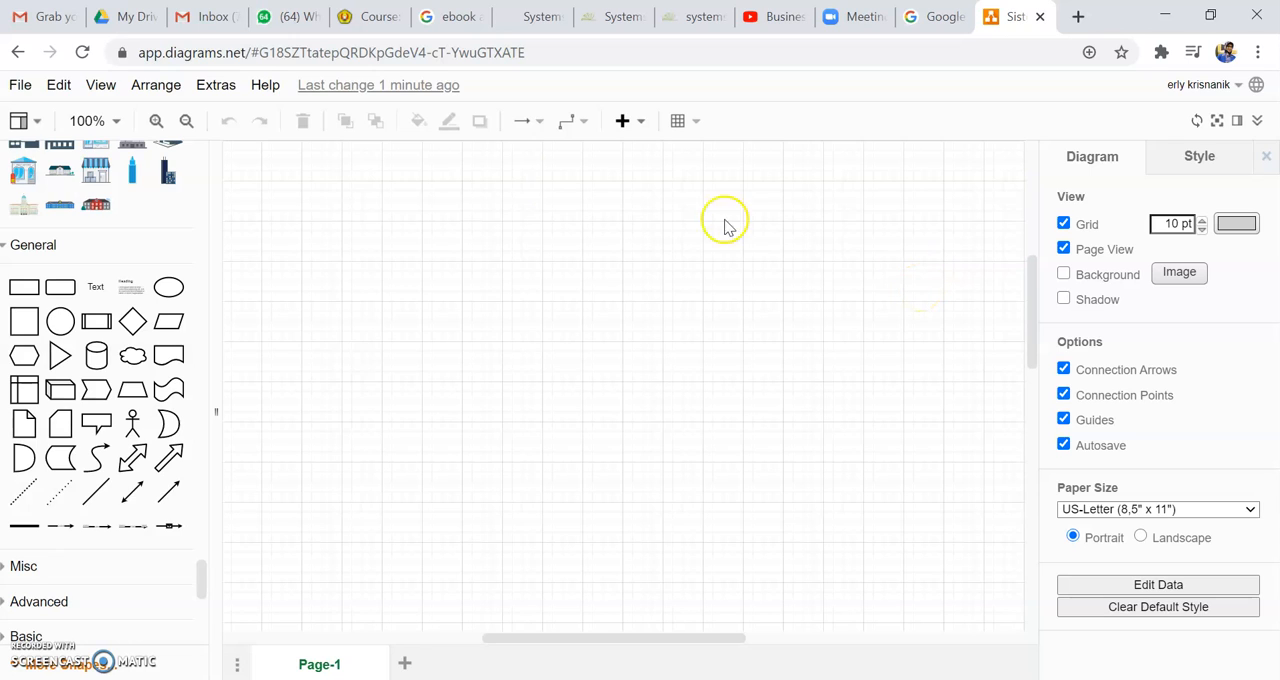
{"action": "left_click", "coordinate": [62, 322]}
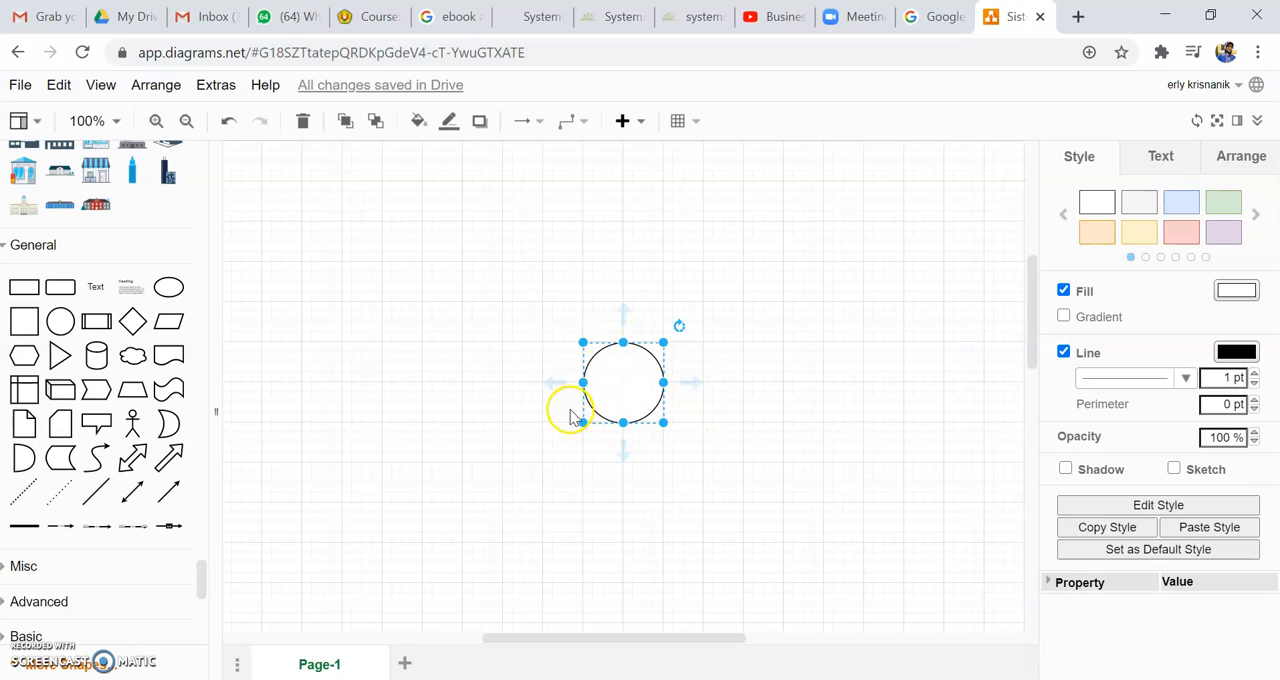
Step: Label the circle "Sistem Informasi pendaftaran pasien"
{"action": "double_click", "coordinate": [623, 380]}
{"action": "type", "text": "Sistem"}
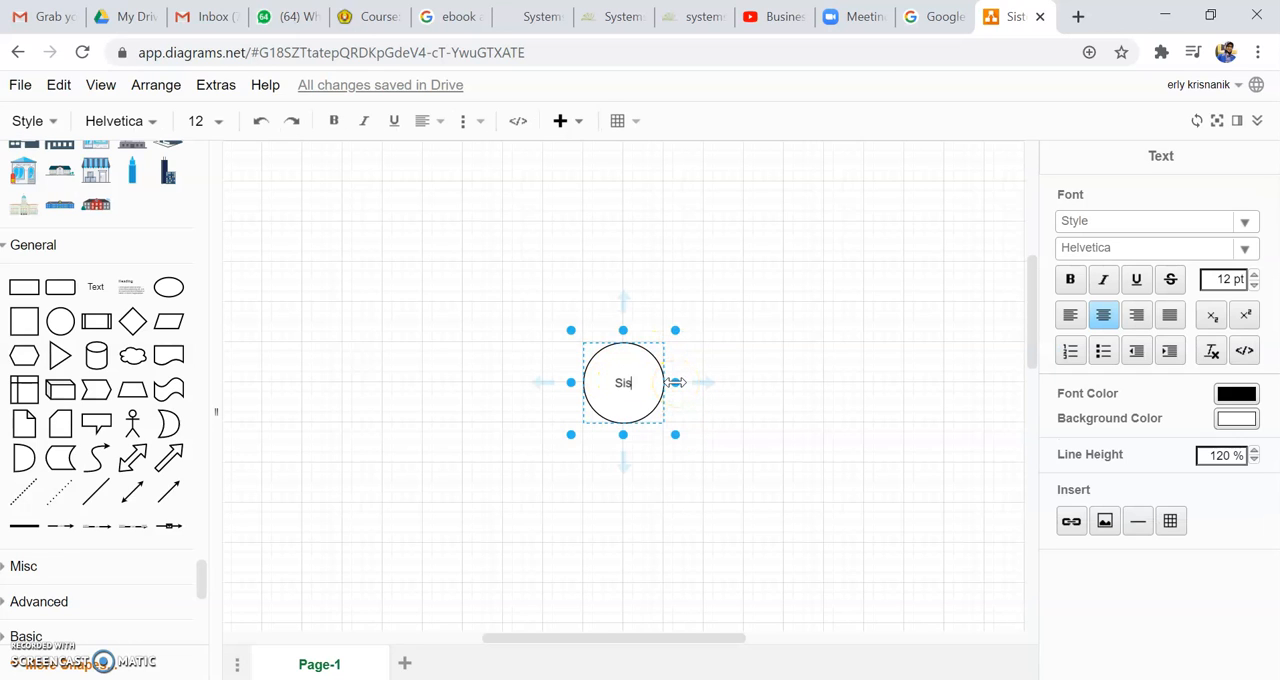
{"action": "type", "text": "rmasi pen"}
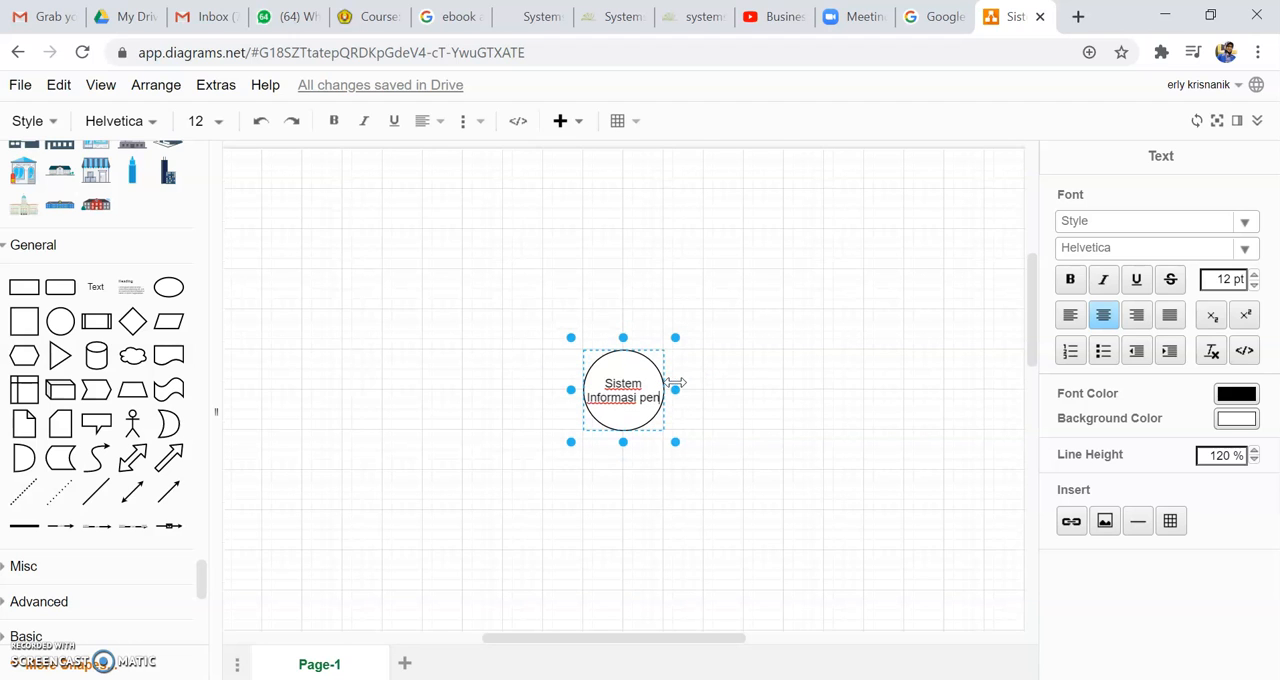
{"action": "type", "text": "daftaran"}
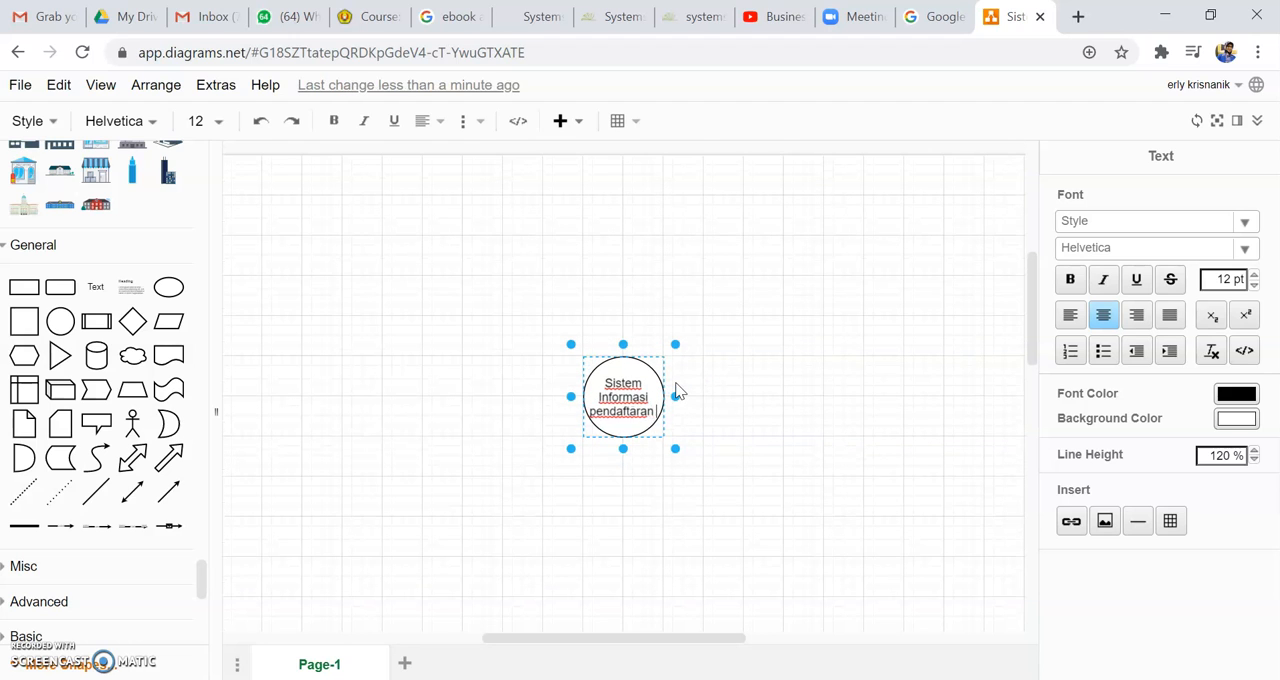
{"action": "type", "text": " pasien"}
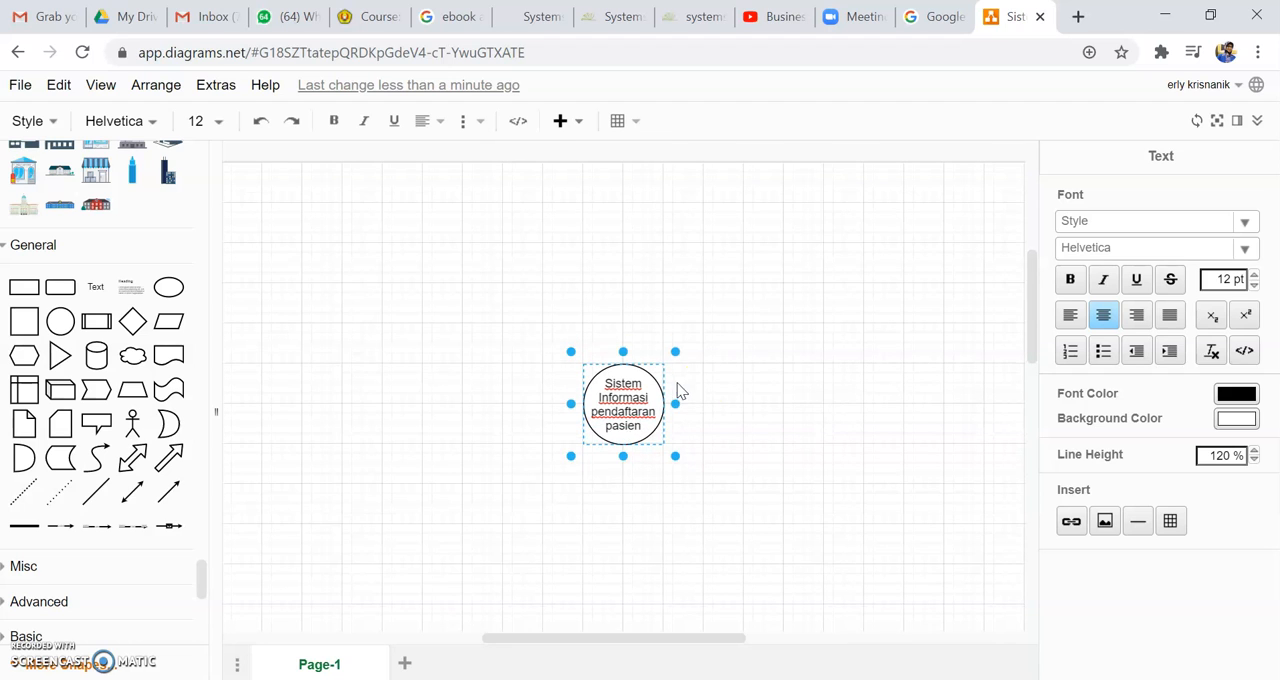
{"action": "left_click", "coordinate": [760, 371]}
{"action": "left_click", "coordinate": [760, 371]}
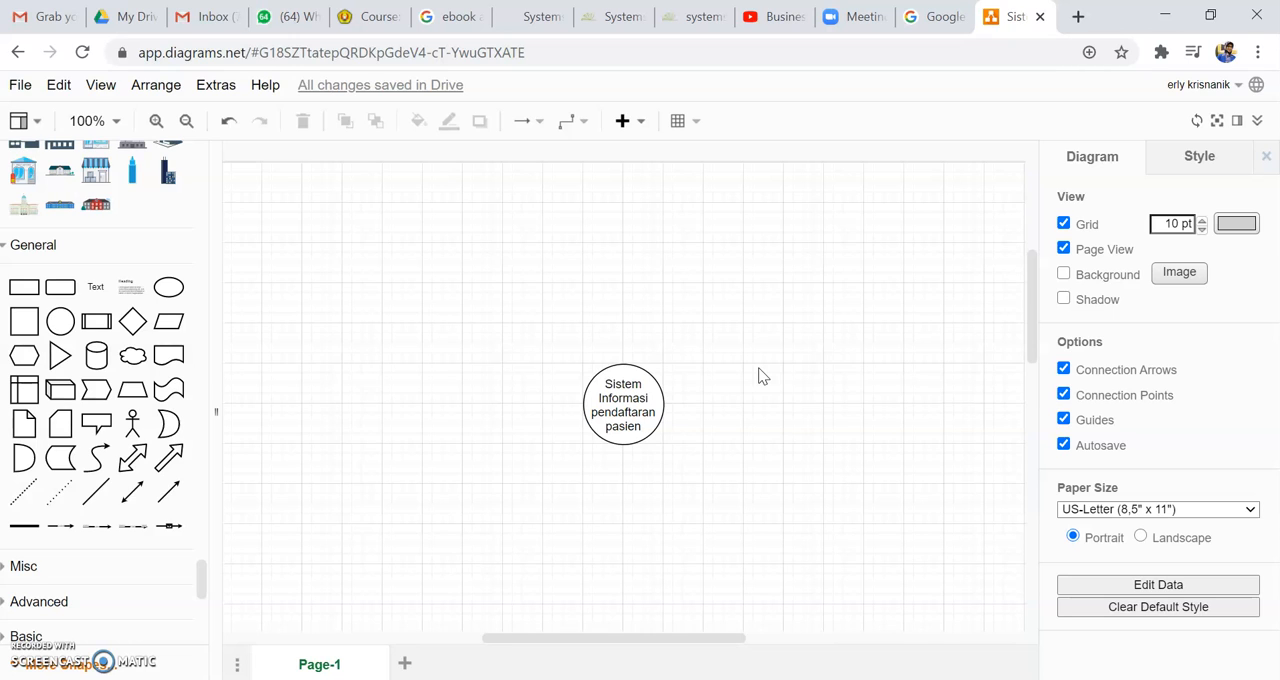
{"action": "left_click", "coordinate": [925, 455]}
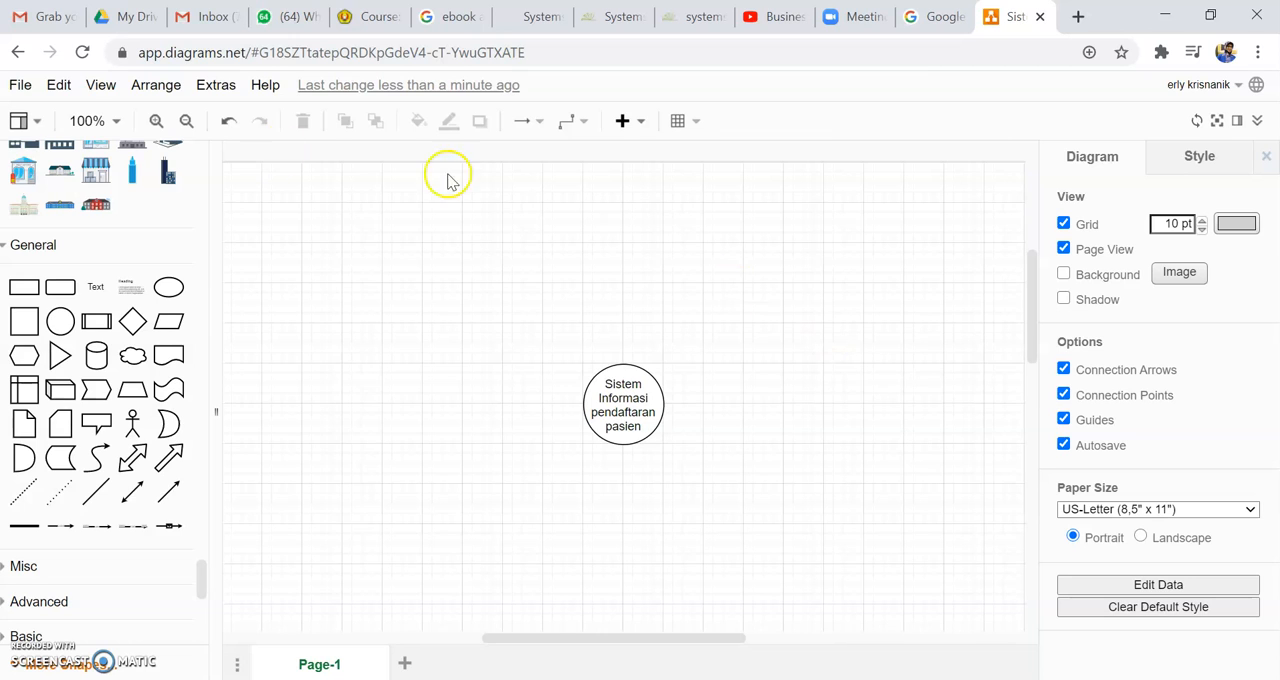
Step: Insert a Rectangle from the General shapes to the left of the circle and label it "Pasien"
{"action": "left_click", "coordinate": [23, 287]}
{"action": "left_click_drag", "start_coordinate": [612, 398], "coordinate": [459, 420]}
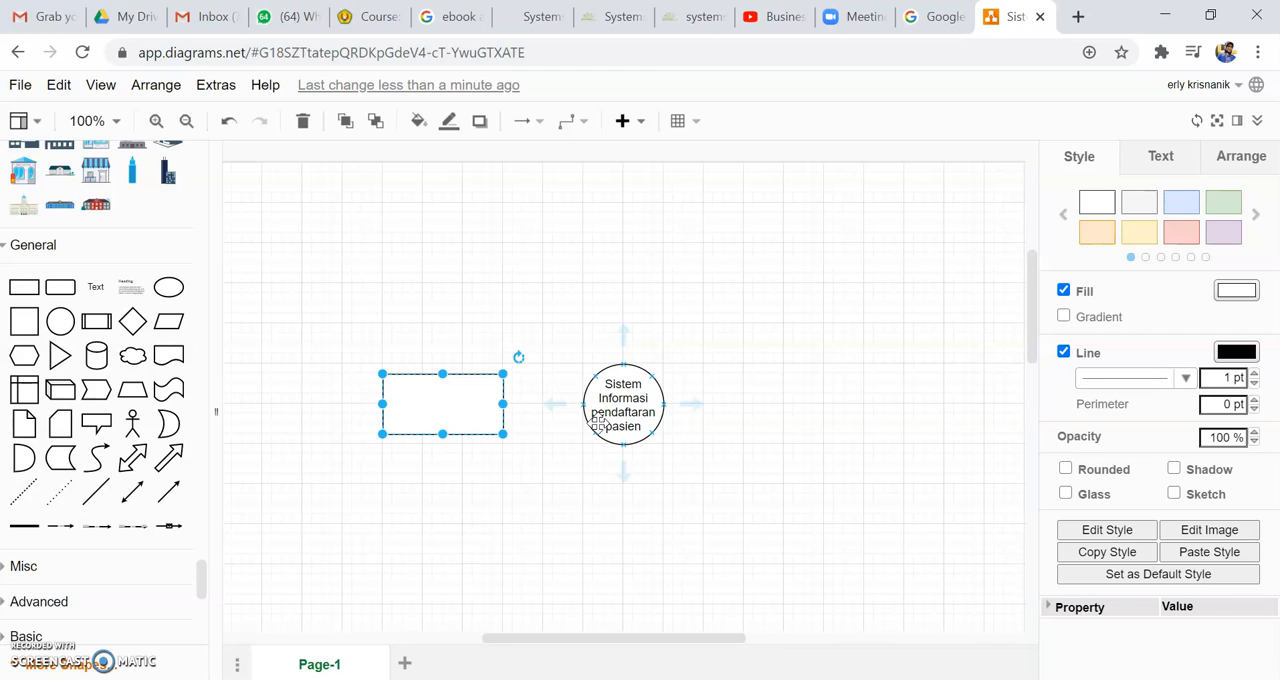
{"action": "double_click", "coordinate": [451, 403]}
{"action": "type", "text": "Pa"}
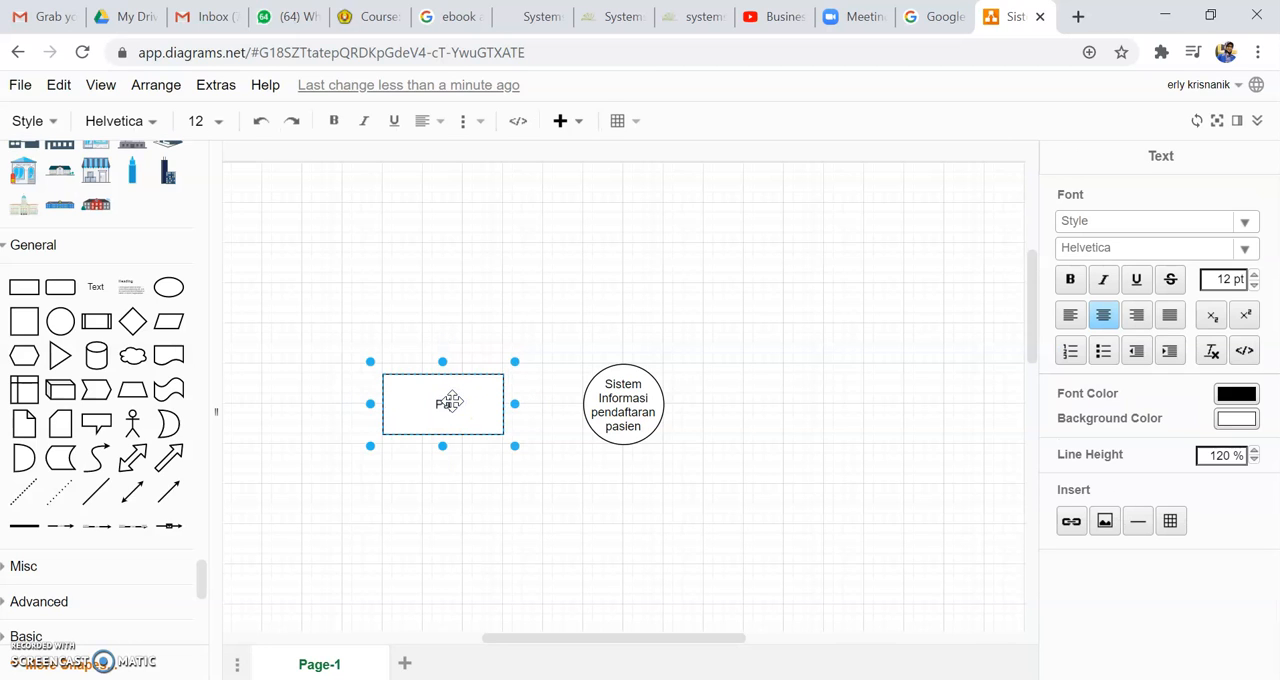
{"action": "type", "text": "sien"}
{"action": "left_click", "coordinate": [483, 290]}
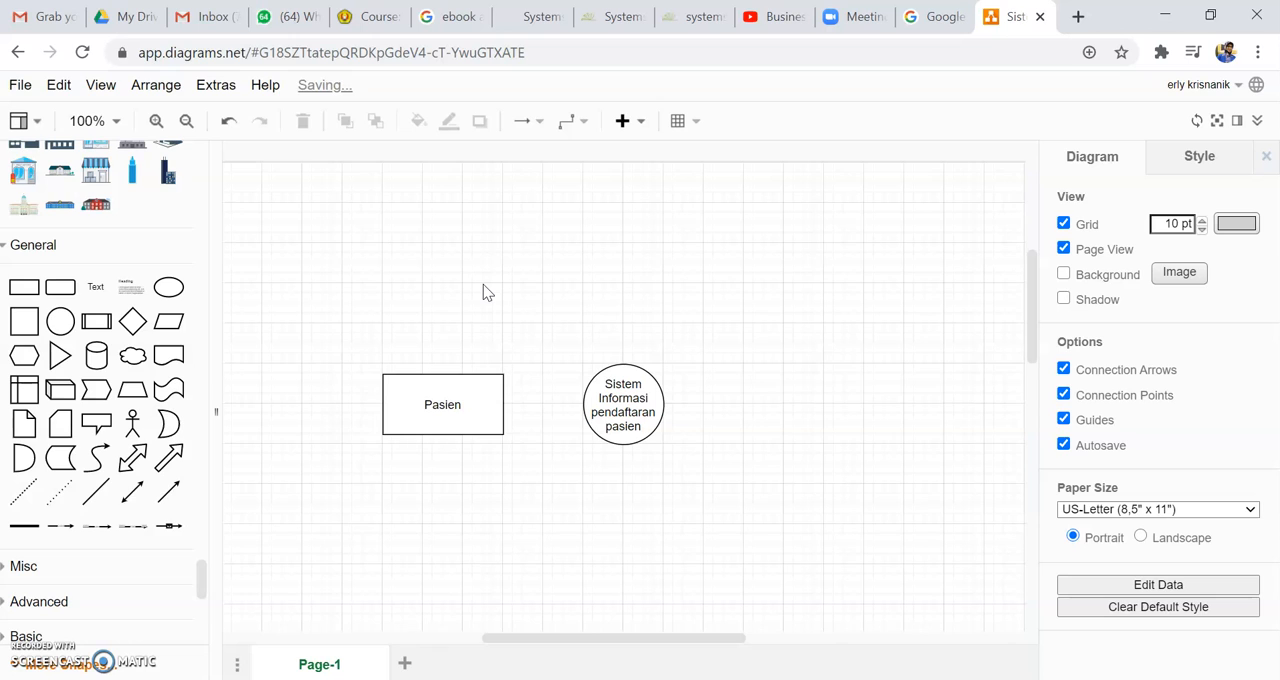
{"action": "left_click", "coordinate": [447, 398]}
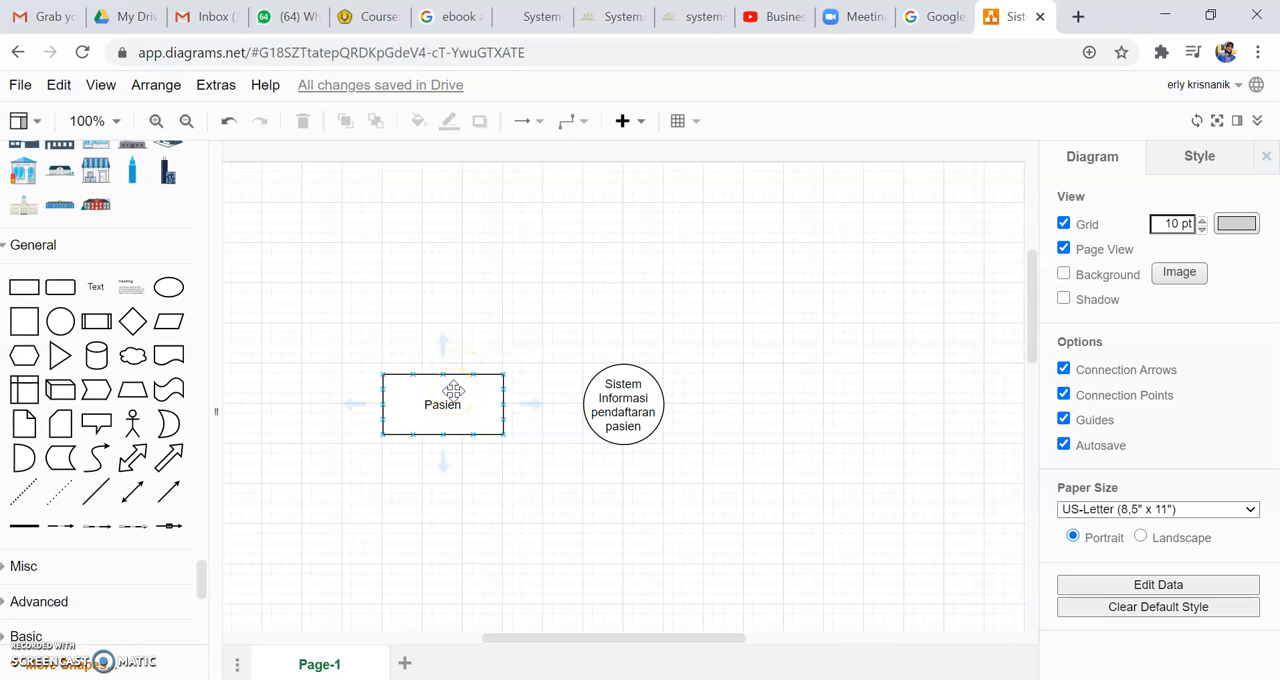
{"action": "left_click", "coordinate": [446, 391]}
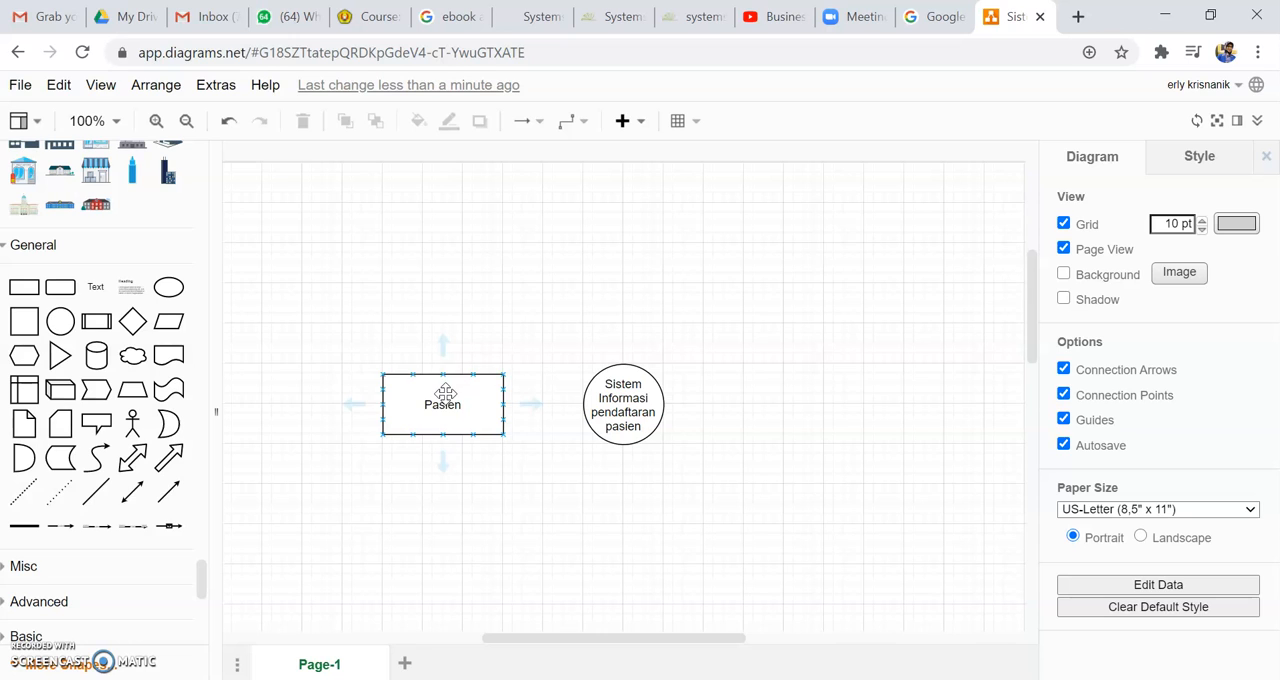
{"action": "left_click", "coordinate": [442, 398]}
{"action": "left_click", "coordinate": [677, 394]}
Step: Enlarge the circle so its label fits on two lines, leaving more space between it and the Pasien rectangle
{"action": "left_click", "coordinate": [623, 420]}
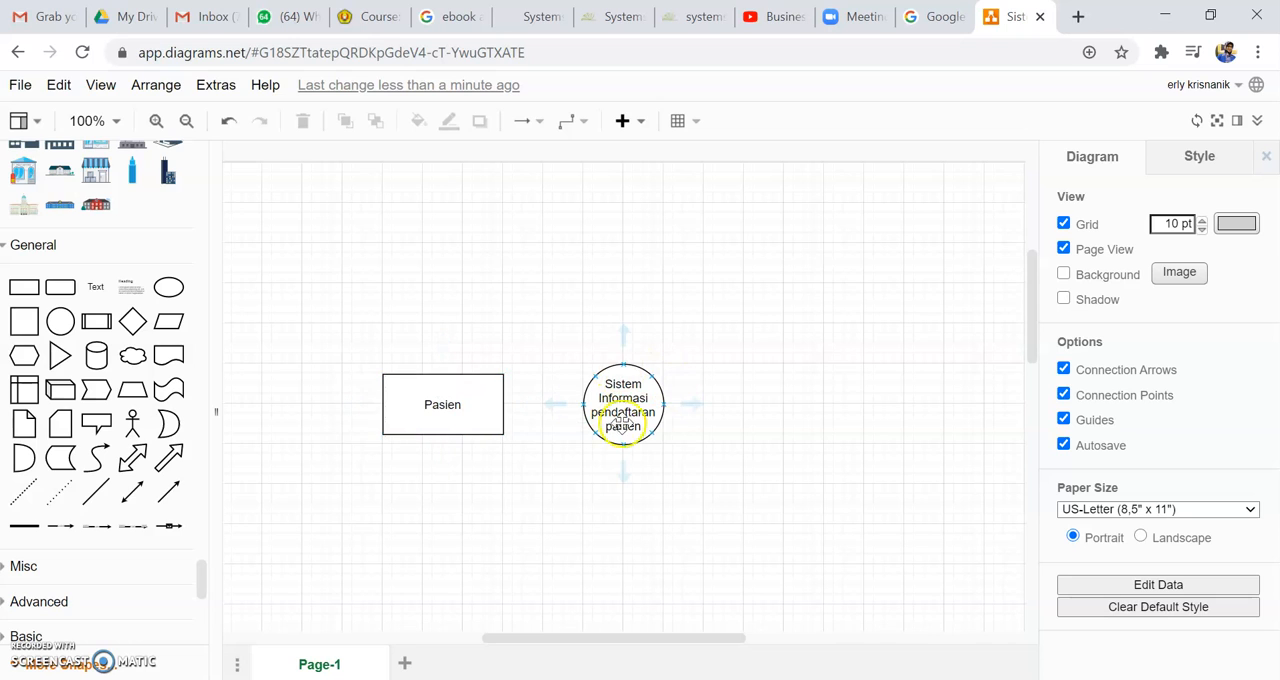
{"action": "left_click", "coordinate": [642, 368]}
{"action": "left_click_drag", "start_coordinate": [664, 362], "coordinate": [757, 320]}
{"action": "left_click", "coordinate": [672, 412]}
{"action": "left_click_drag", "start_coordinate": [672, 412], "coordinate": [676, 438]}
{"action": "left_click", "coordinate": [446, 517]}
{"action": "left_click", "coordinate": [427, 520]}
Step: Connect the Pasien rectangle to the circle with a horizontal arrow pointing at the circle
{"action": "left_click", "coordinate": [449, 402]}
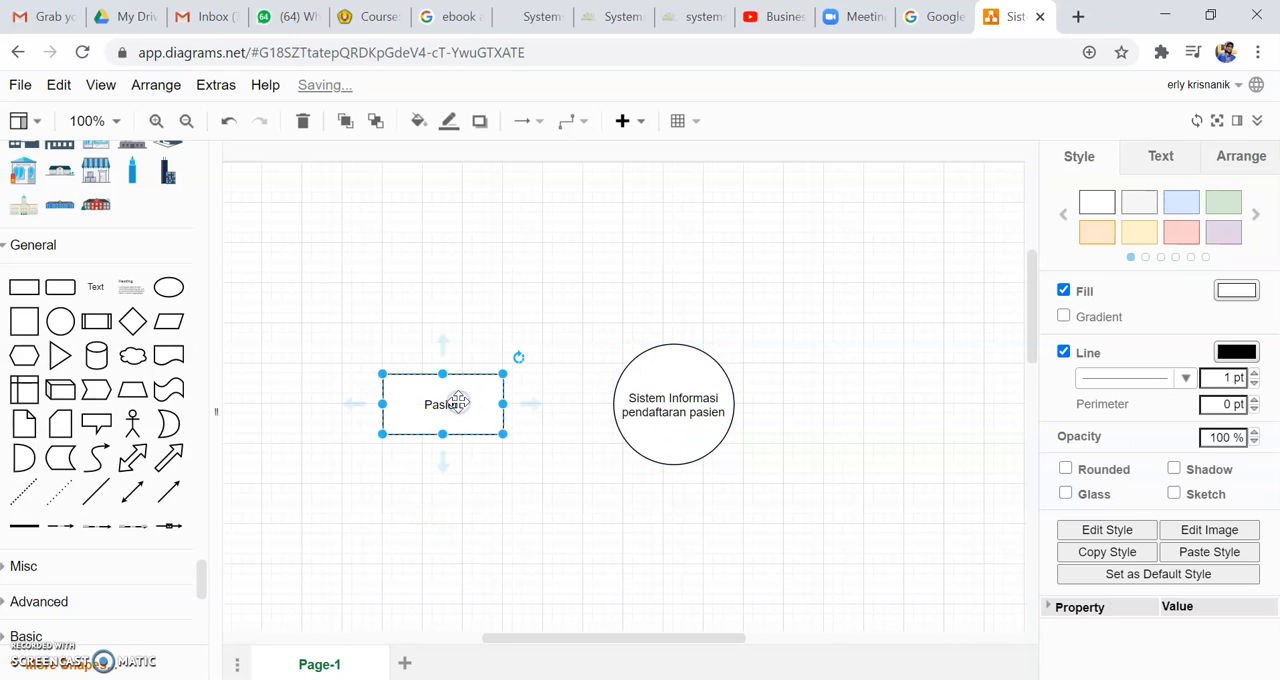
{"action": "left_click_drag", "start_coordinate": [531, 403], "coordinate": [615, 403]}
{"action": "left_click", "coordinate": [580, 451]}
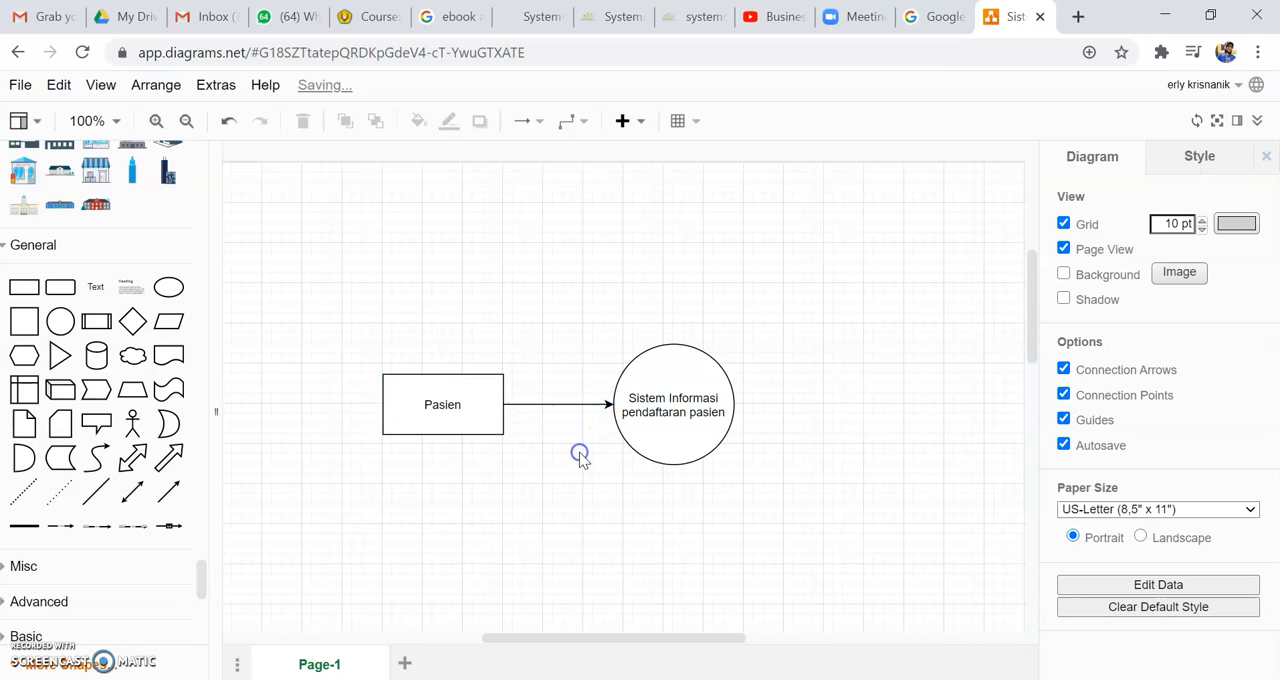
Step: Add the label "Form pendaftran" to the arrow from Pasien to the circle
{"action": "left_click", "coordinate": [556, 403]}
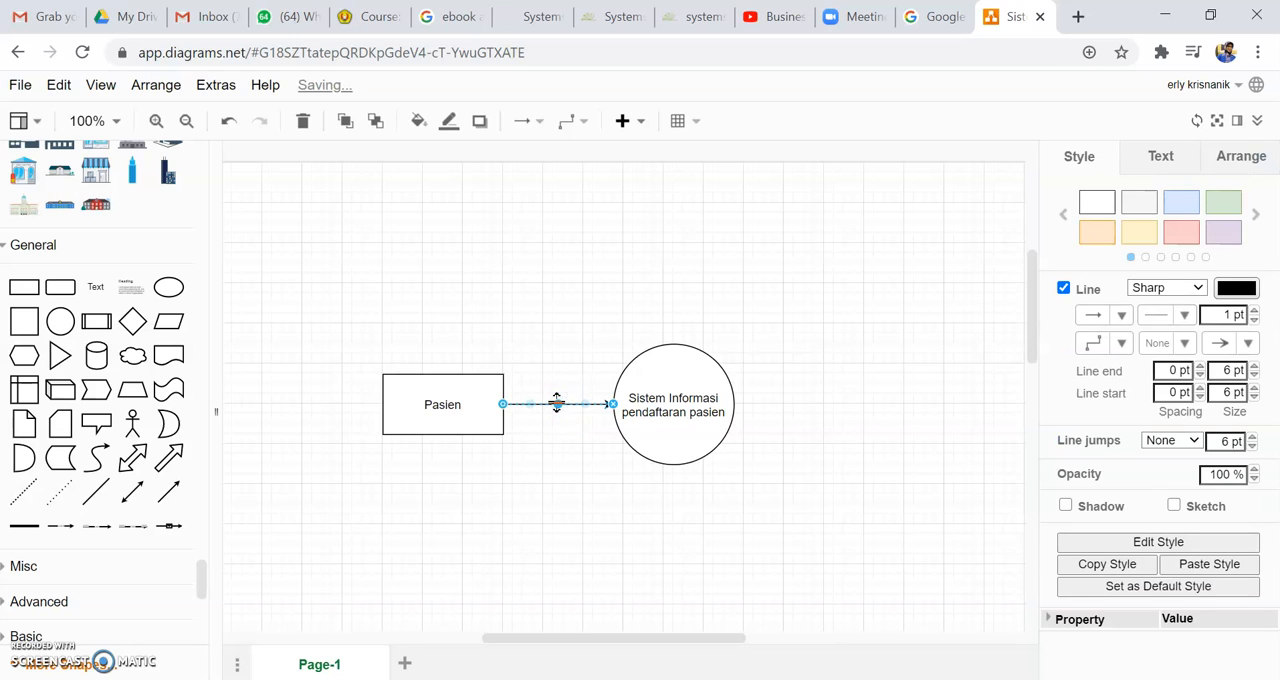
{"action": "left_click", "coordinate": [588, 405]}
{"action": "double_click", "coordinate": [556, 404]}
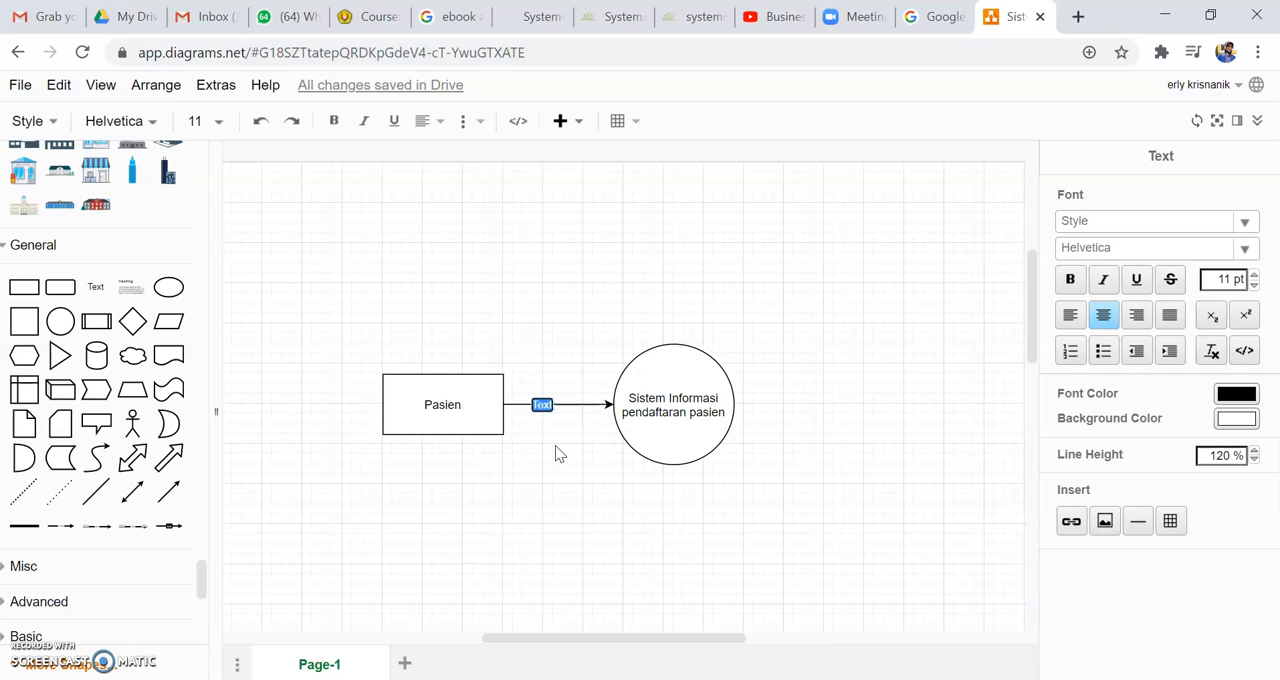
{"action": "type", "text": "Form"}
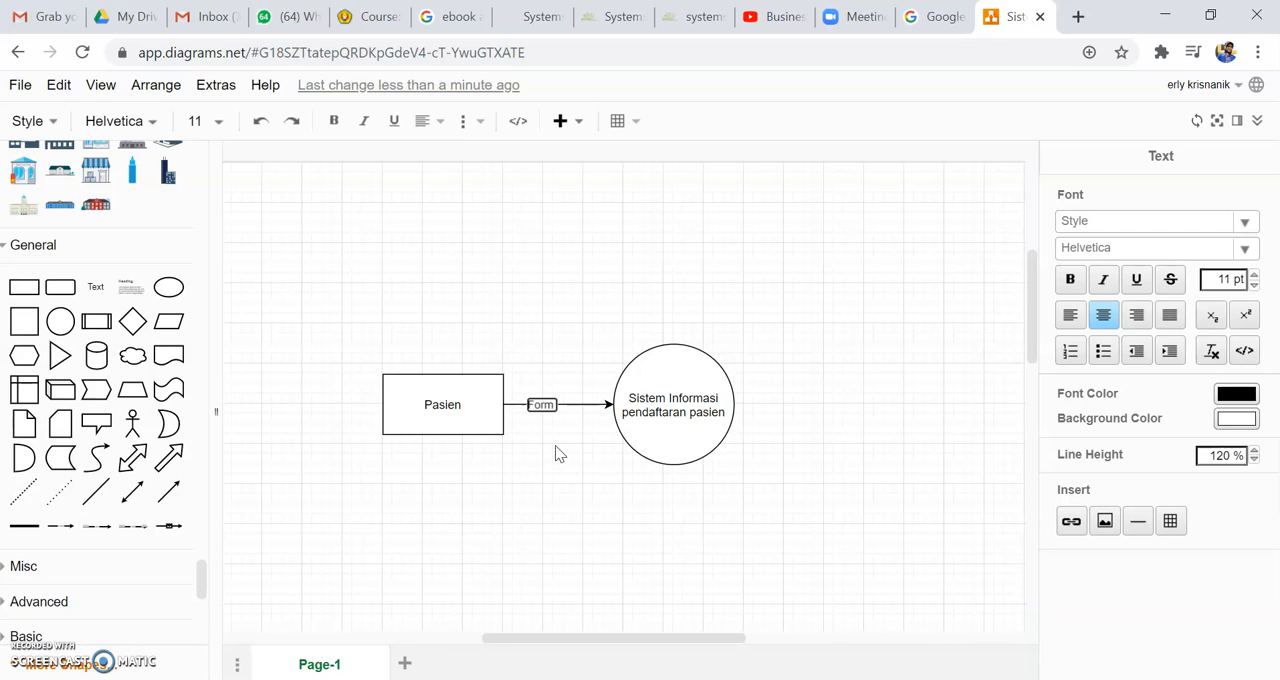
{"action": "type", "text": " pendaftran"}
{"action": "left_click", "coordinate": [556, 447]}
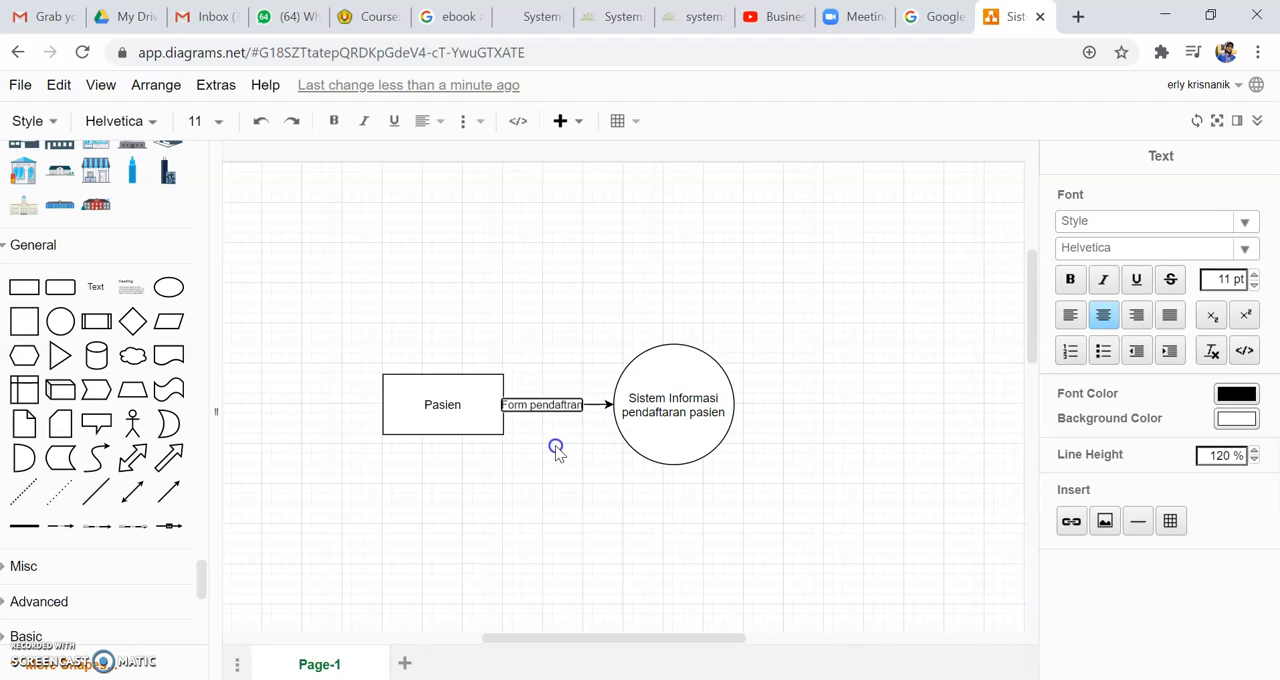
Step: Shift the "Form pendaftran" label along its arrow so it sits clear of the Pasien rectangle
{"action": "left_click", "coordinate": [560, 408]}
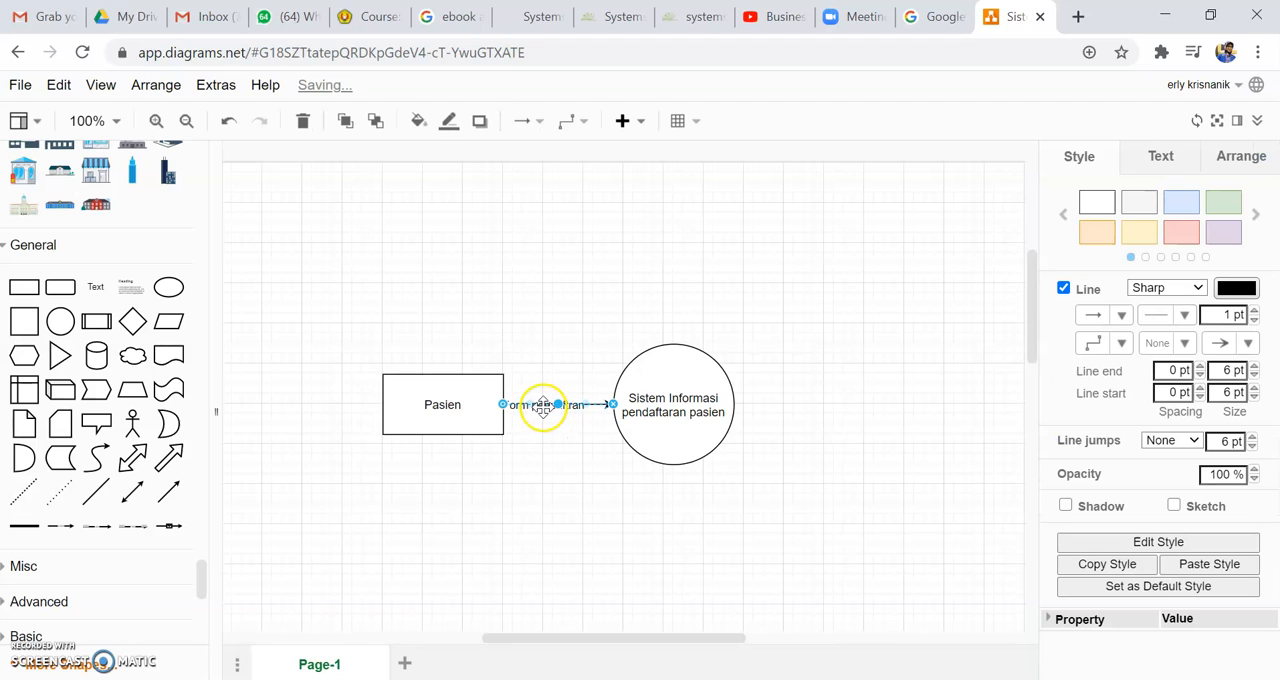
{"action": "left_click", "coordinate": [546, 405]}
{"action": "left_click_drag", "start_coordinate": [550, 407], "coordinate": [553, 407]}
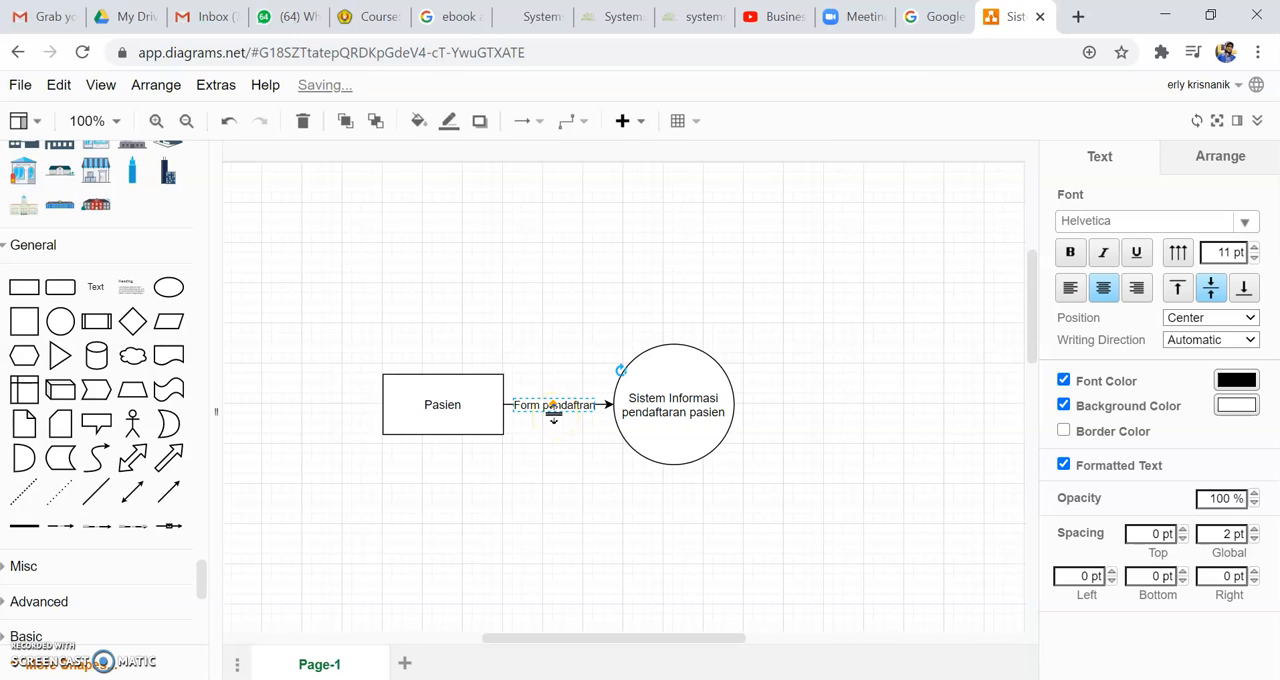
{"action": "left_click", "coordinate": [565, 481]}
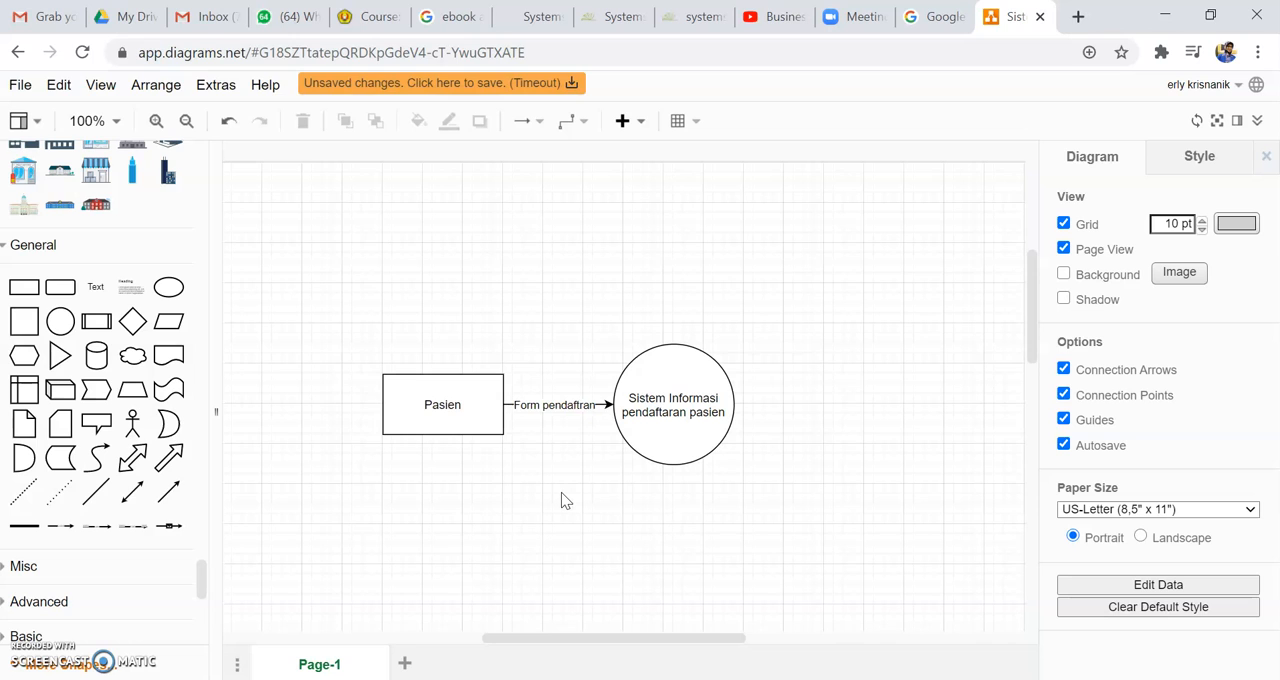
Step: Move the Pasien rectangle slightly further left, away from the circle
{"action": "left_click", "coordinate": [451, 402]}
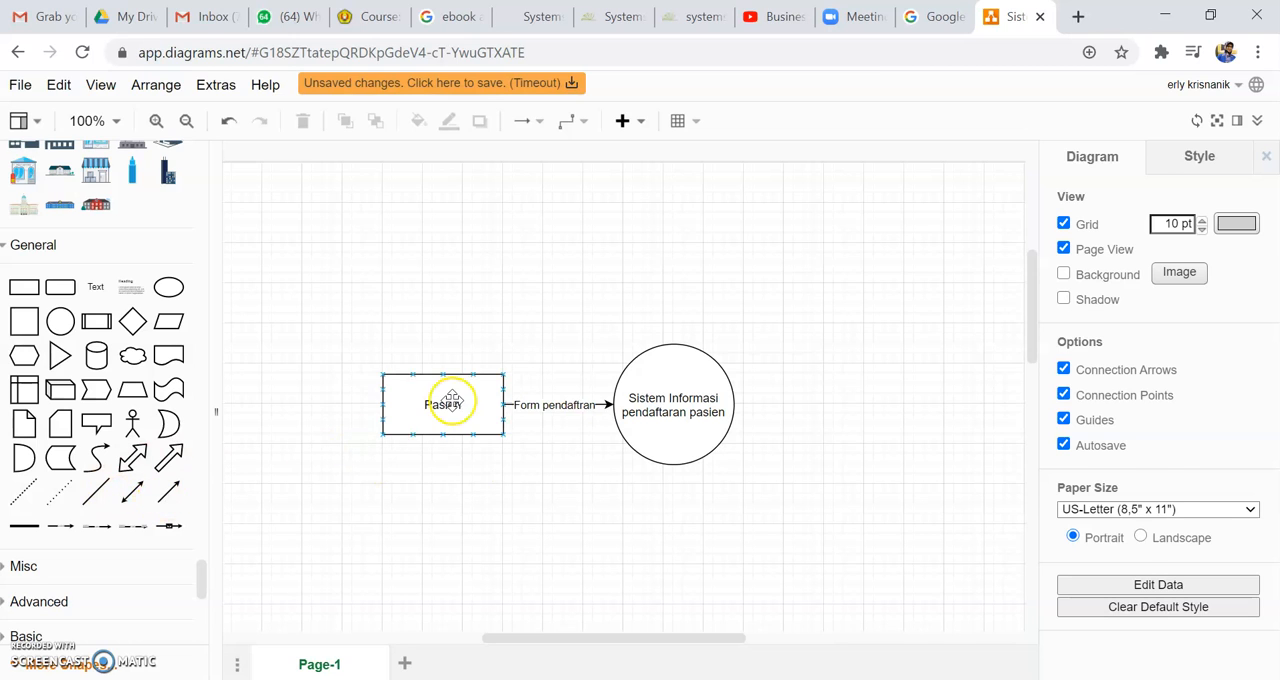
{"action": "left_click", "coordinate": [495, 476]}
{"action": "mouse_move", "coordinate": [503, 380]}
{"action": "left_mouse_down"}
{"action": "mouse_move", "coordinate": [540, 391]}
{"action": "mouse_move", "coordinate": [497, 380]}
{"action": "left_mouse_up"}
{"action": "left_click", "coordinate": [531, 369]}
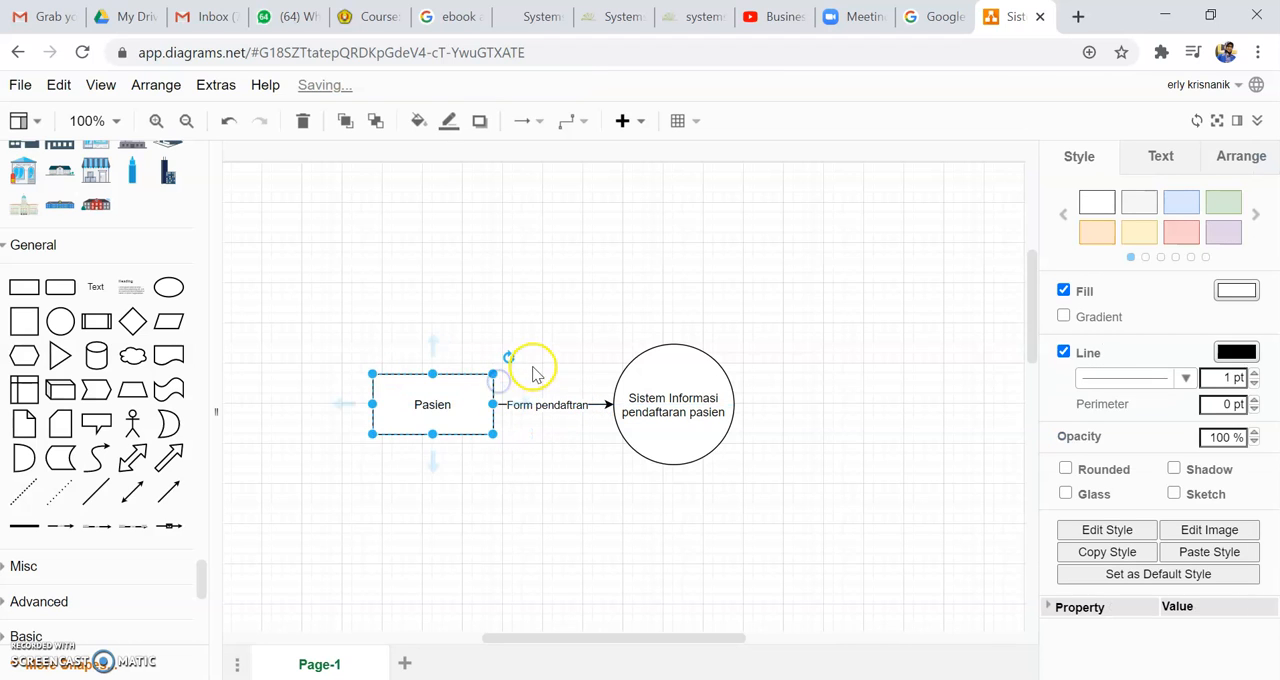
{"action": "left_click_drag", "start_coordinate": [491, 390], "coordinate": [622, 381]}
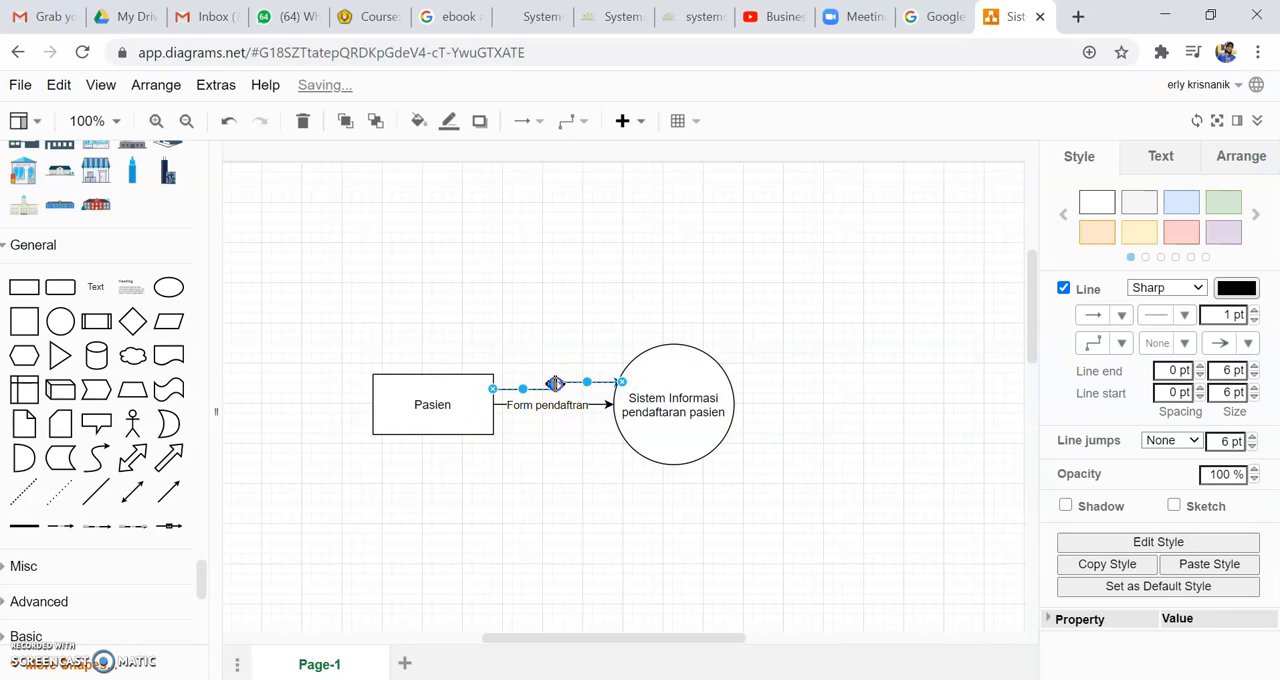
{"action": "left_click_drag", "start_coordinate": [525, 385], "coordinate": [525, 386]}
{"action": "left_click", "coordinate": [520, 389]}
{"action": "left_click_drag", "start_coordinate": [590, 383], "coordinate": [591, 388]}
{"action": "left_click_drag", "start_coordinate": [620, 388], "coordinate": [523, 383]}
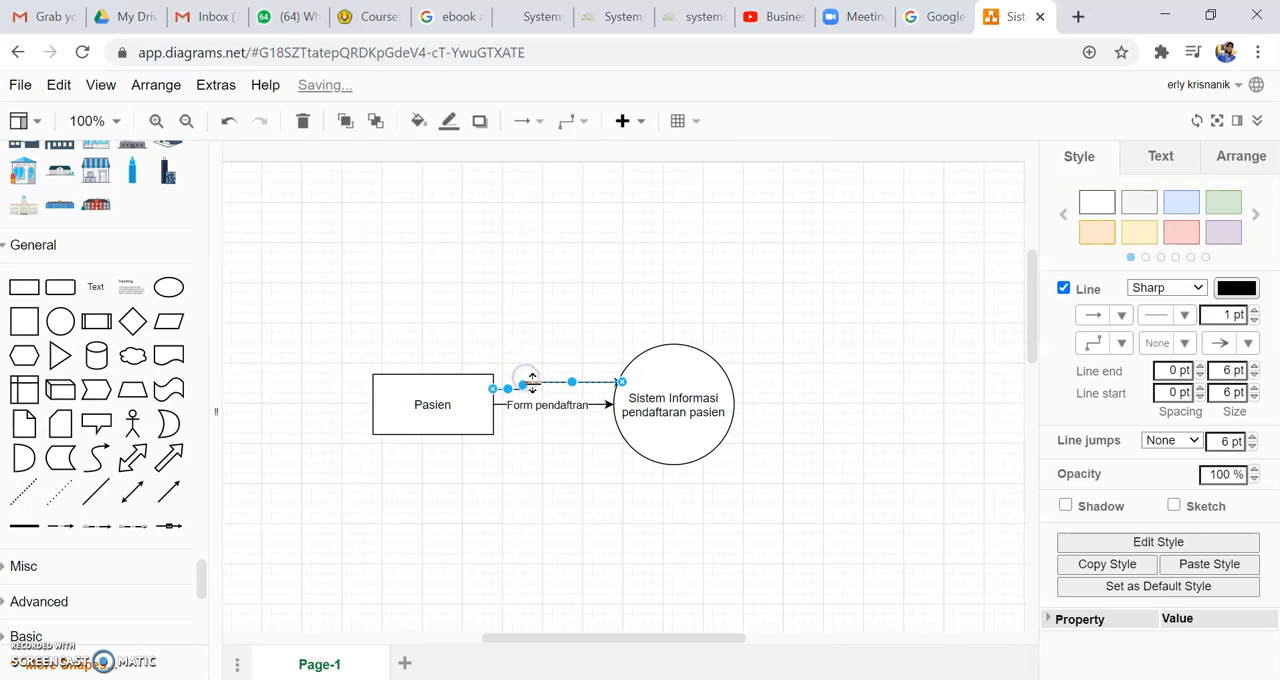
{"action": "right_click", "coordinate": [523, 383]}
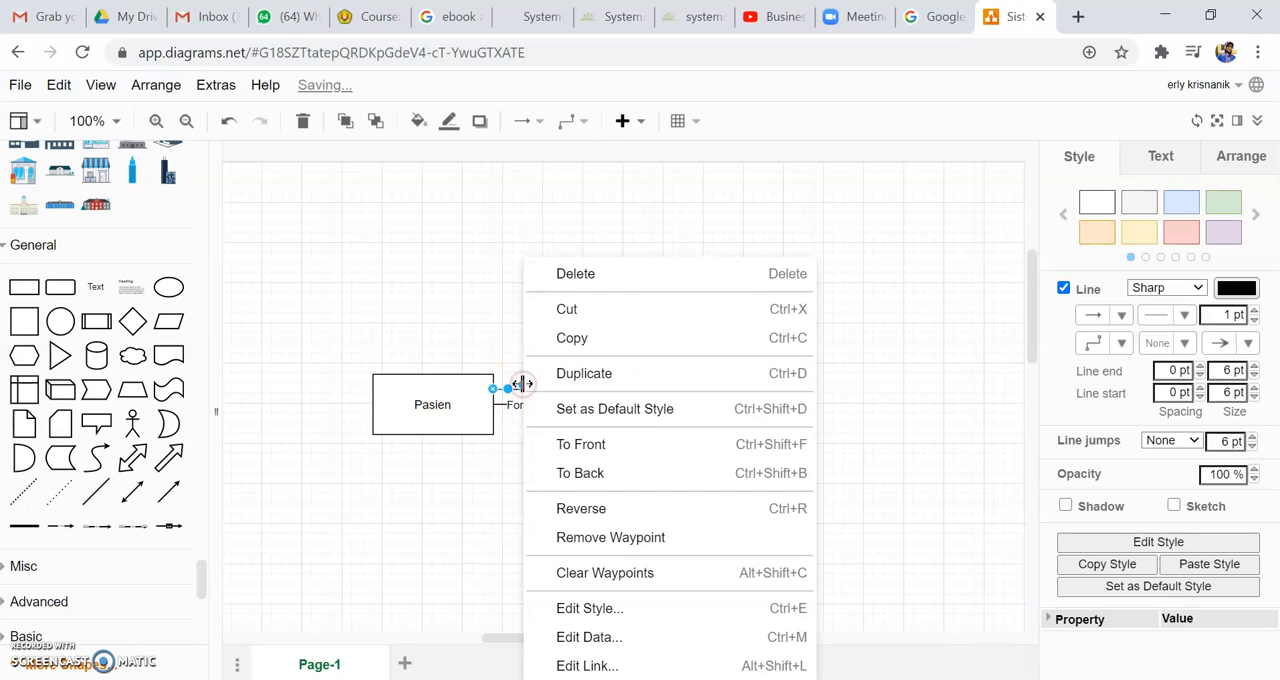
{"action": "left_click", "coordinate": [519, 390]}
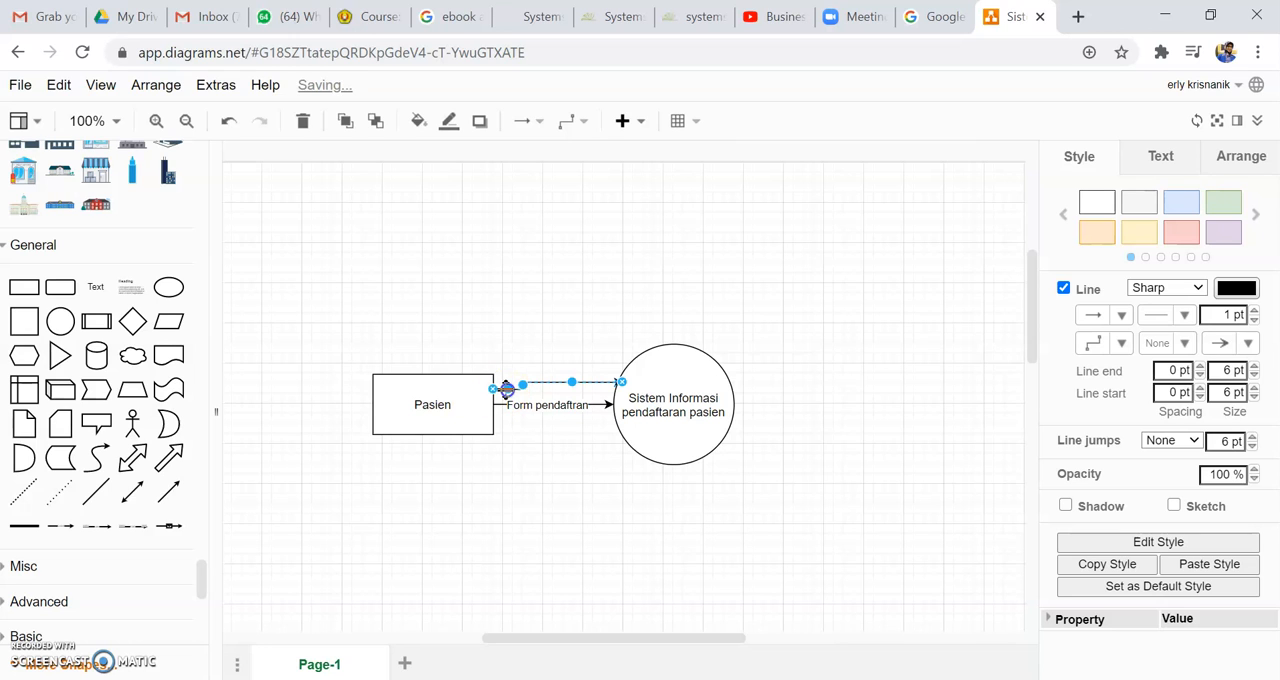
{"action": "left_click", "coordinate": [588, 313]}
Step: Add a straight directional connector from the Pasien rectangle to the circle, above the "Form pendaftran" arrow
{"action": "left_click_drag", "start_coordinate": [169, 490], "coordinate": [621, 375]}
{"action": "left_click_drag", "start_coordinate": [402, 314], "coordinate": [492, 388]}
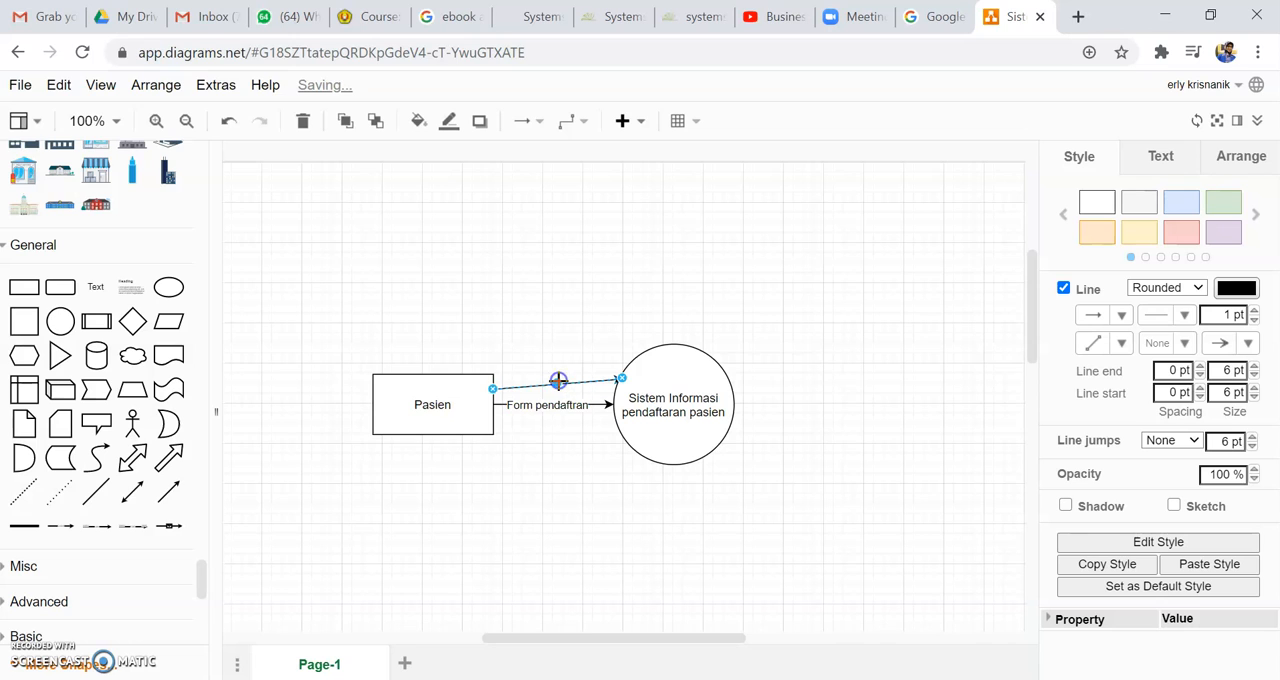
{"action": "left_click", "coordinate": [548, 332]}
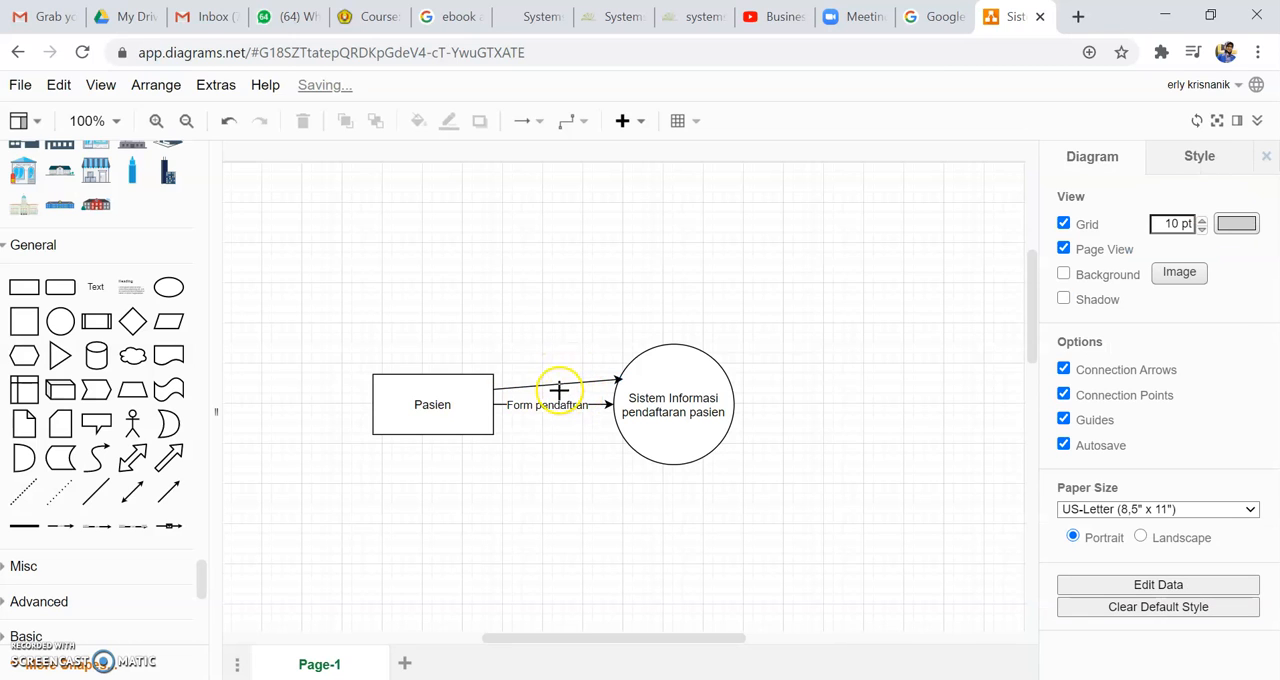
Step: Add the label "Kartu pasien" to the upper arrow between Pasien and the circle
{"action": "left_click", "coordinate": [556, 383]}
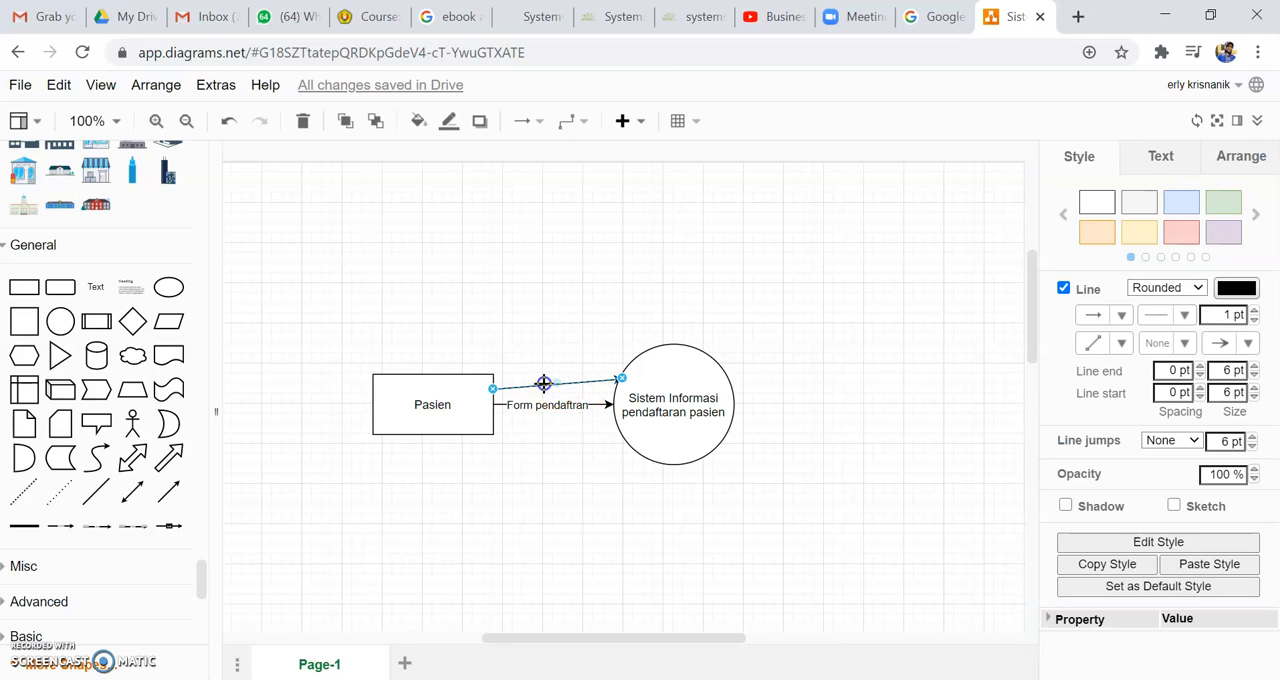
{"action": "double_click", "coordinate": [543, 383]}
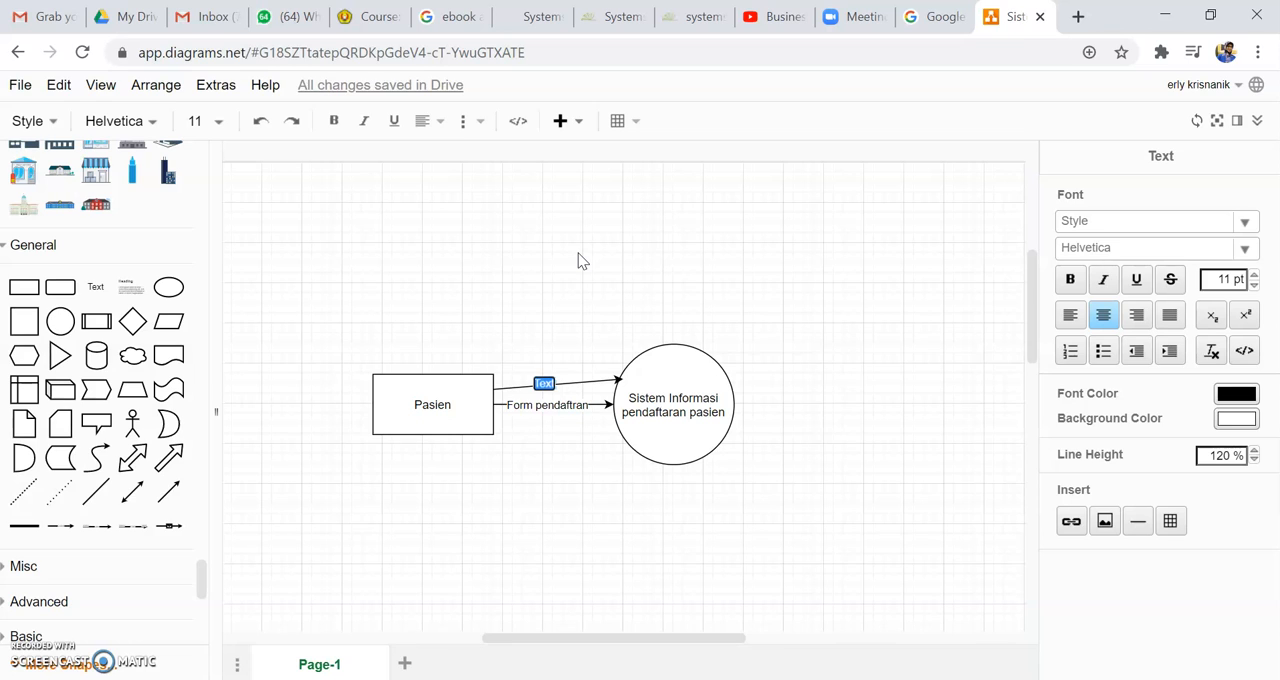
{"action": "type", "text": "pasien"}
{"action": "left_click", "coordinate": [580, 258]}
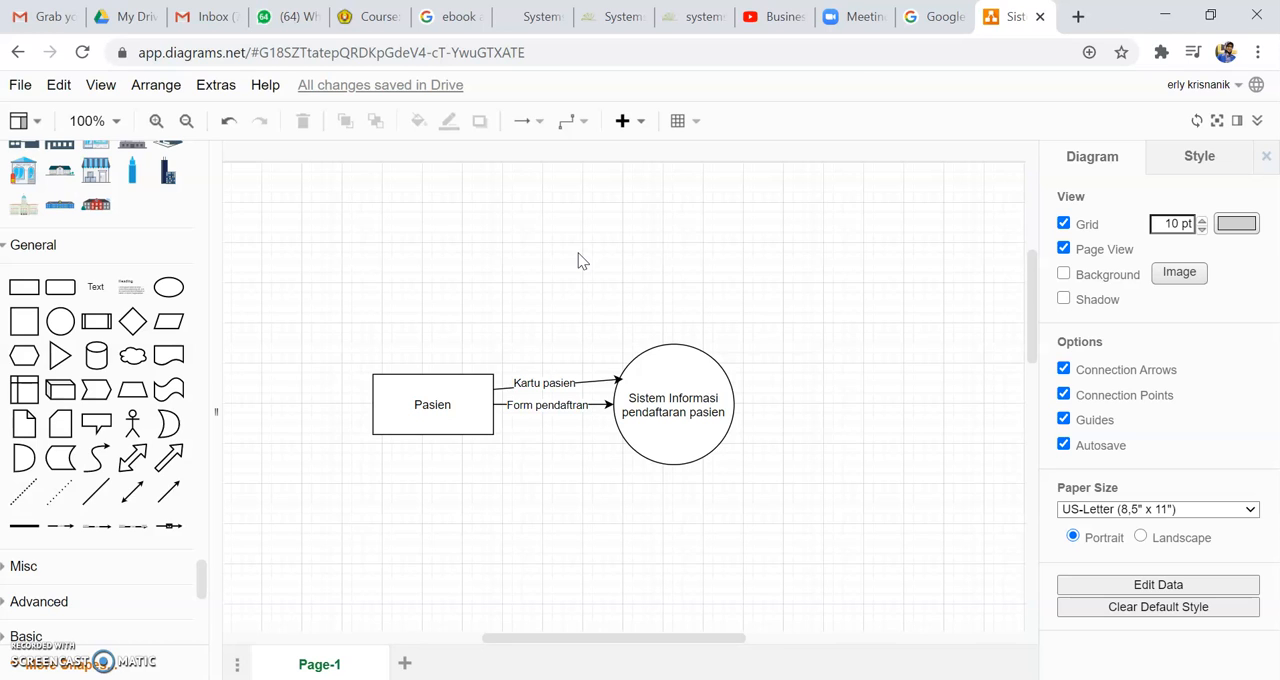
Step: Draw a return arrow from the circle's lower left edge to the Pasien rectangle, below the "Form pendaftran" arrow
{"action": "left_click_drag", "start_coordinate": [652, 453], "coordinate": [494, 419]}
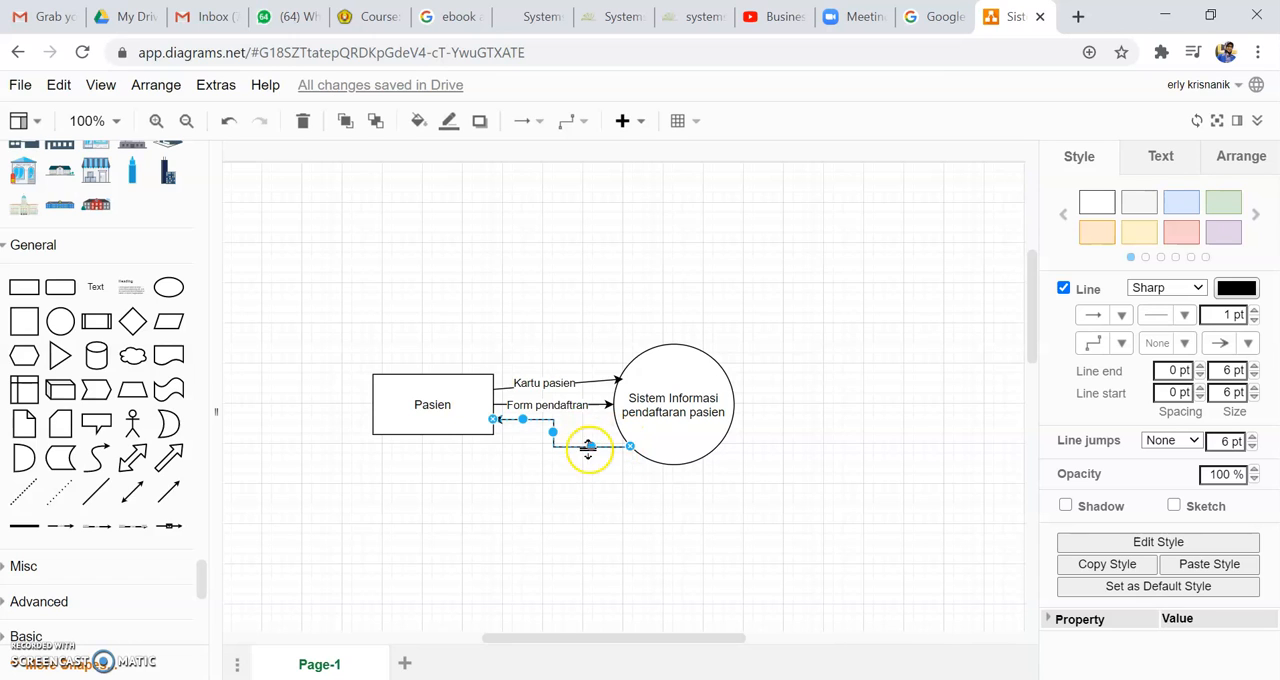
{"action": "left_click_drag", "start_coordinate": [554, 430], "coordinate": [553, 430]}
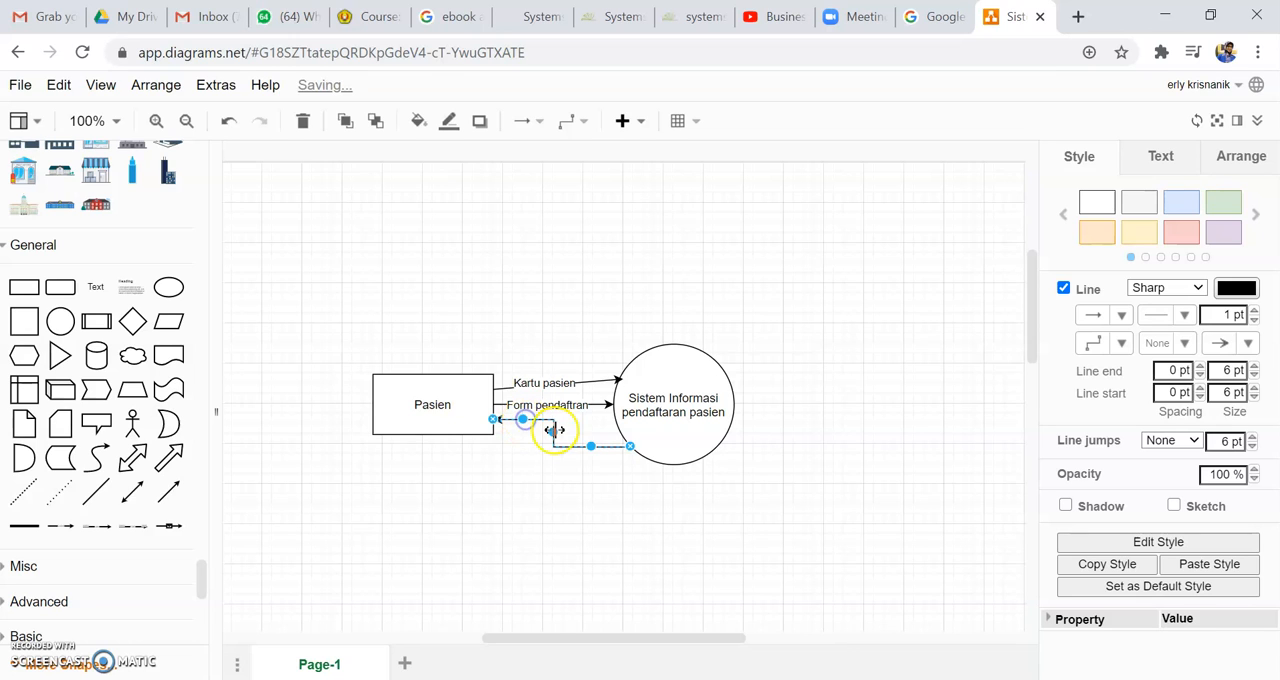
{"action": "left_click", "coordinate": [586, 498]}
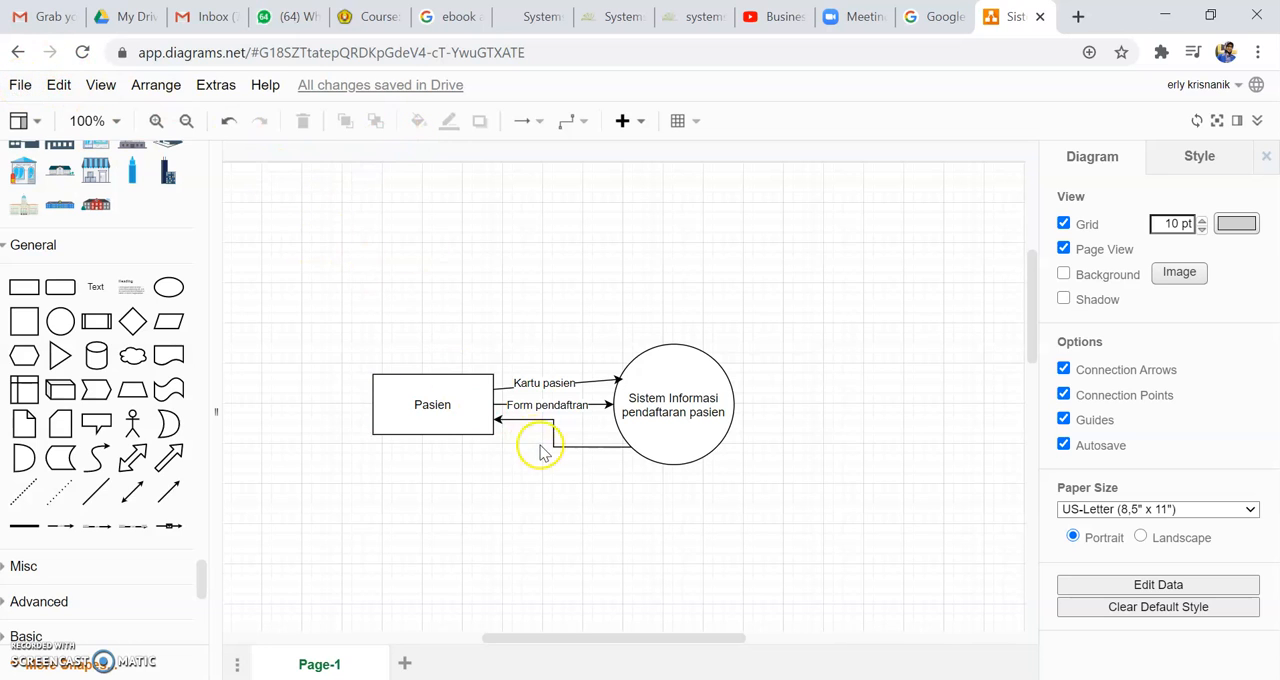
{"action": "left_click", "coordinate": [589, 447]}
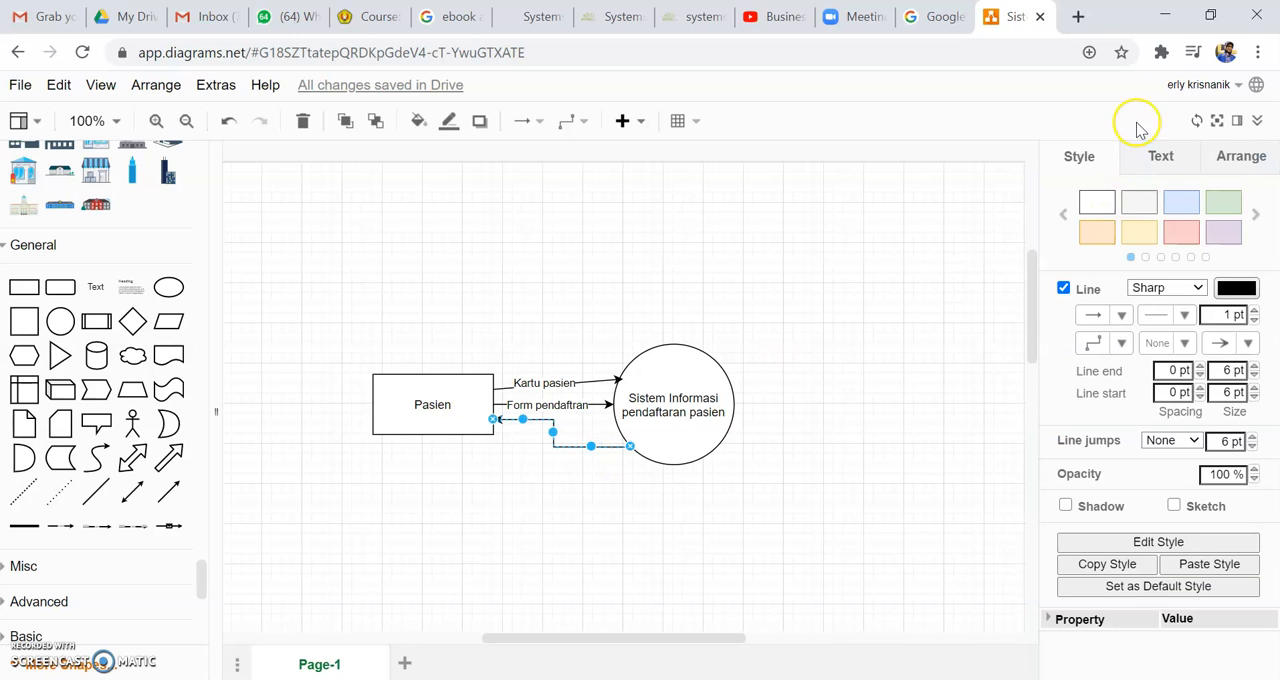
{"action": "left_click", "coordinate": [1155, 155]}
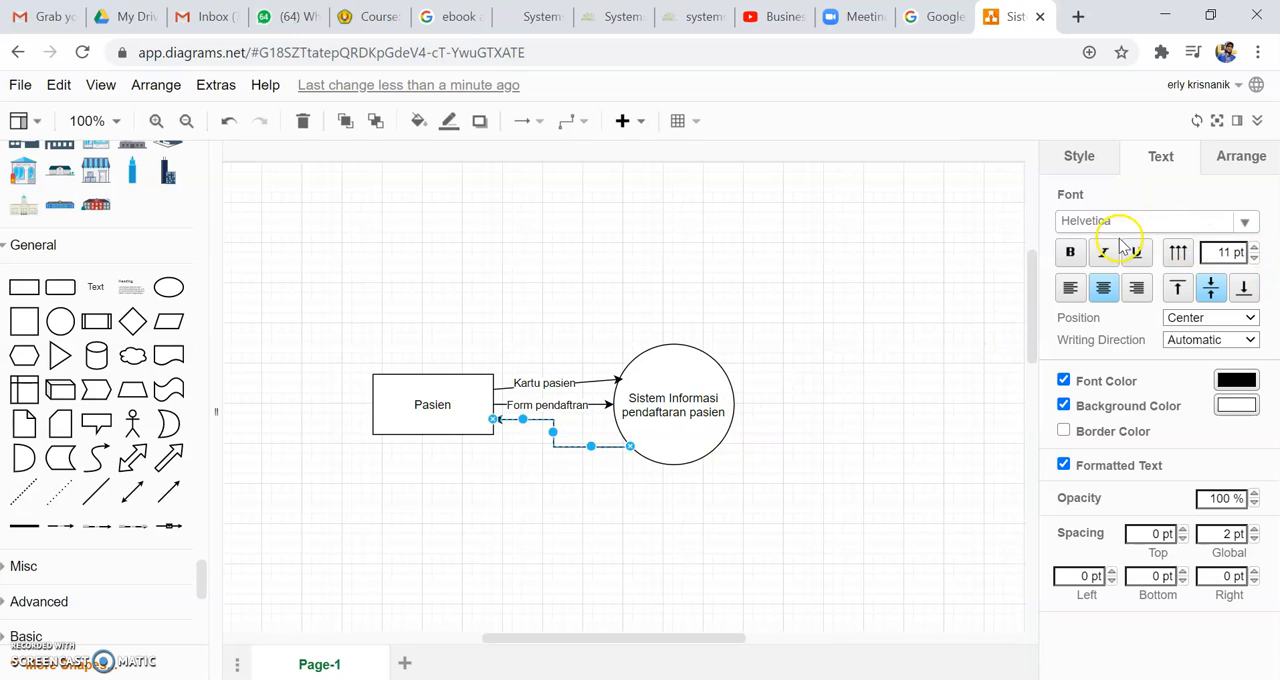
{"action": "left_click", "coordinate": [521, 419]}
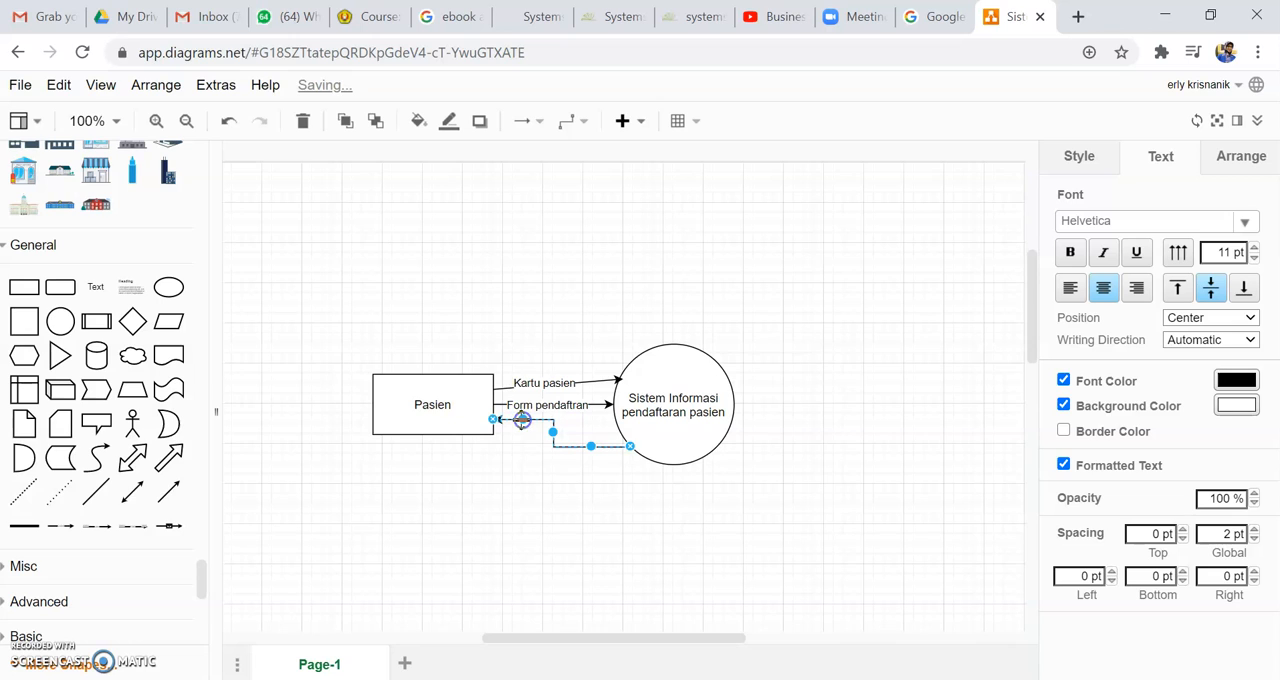
{"action": "left_click", "coordinate": [553, 433]}
{"action": "right_click", "coordinate": [555, 432]}
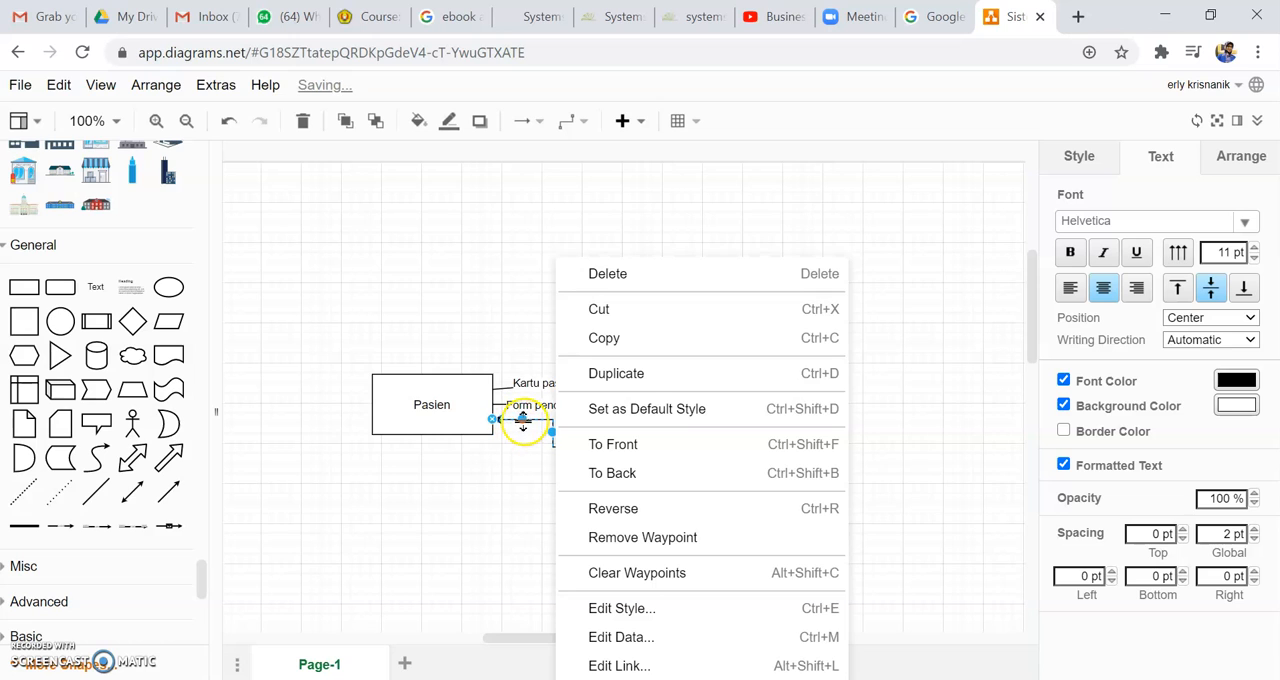
{"action": "left_click", "coordinate": [58, 85]}
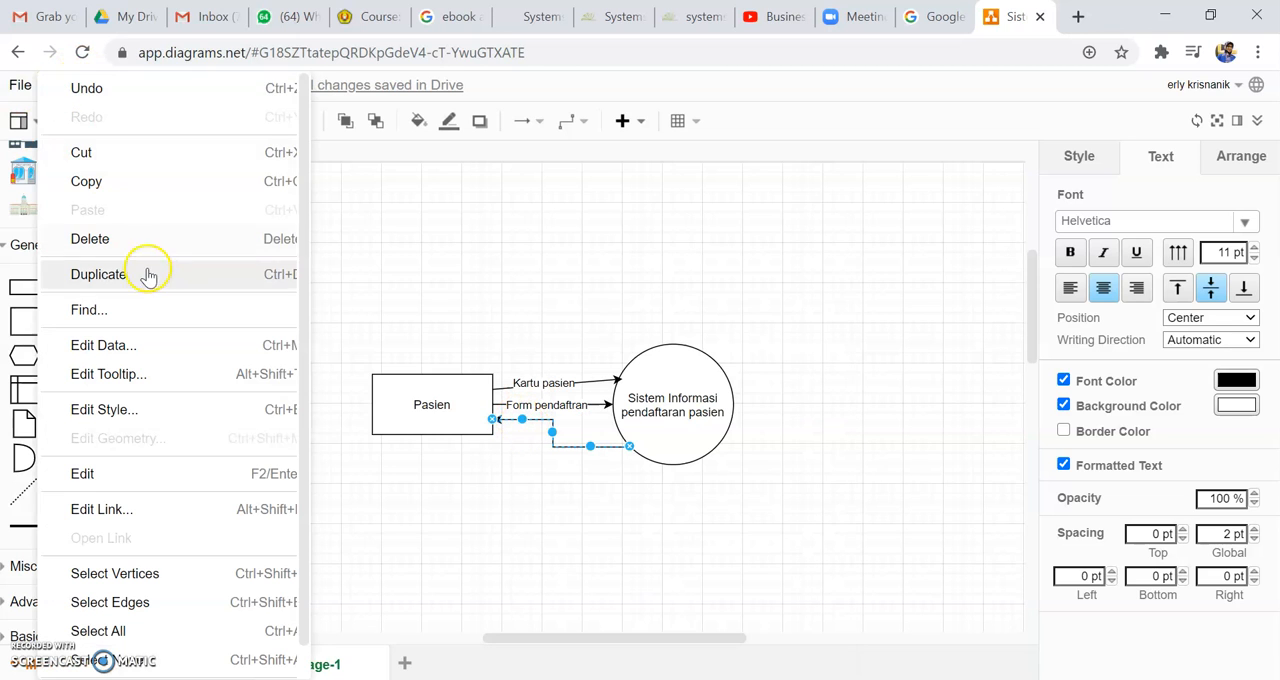
{"action": "left_click", "coordinate": [80, 474]}
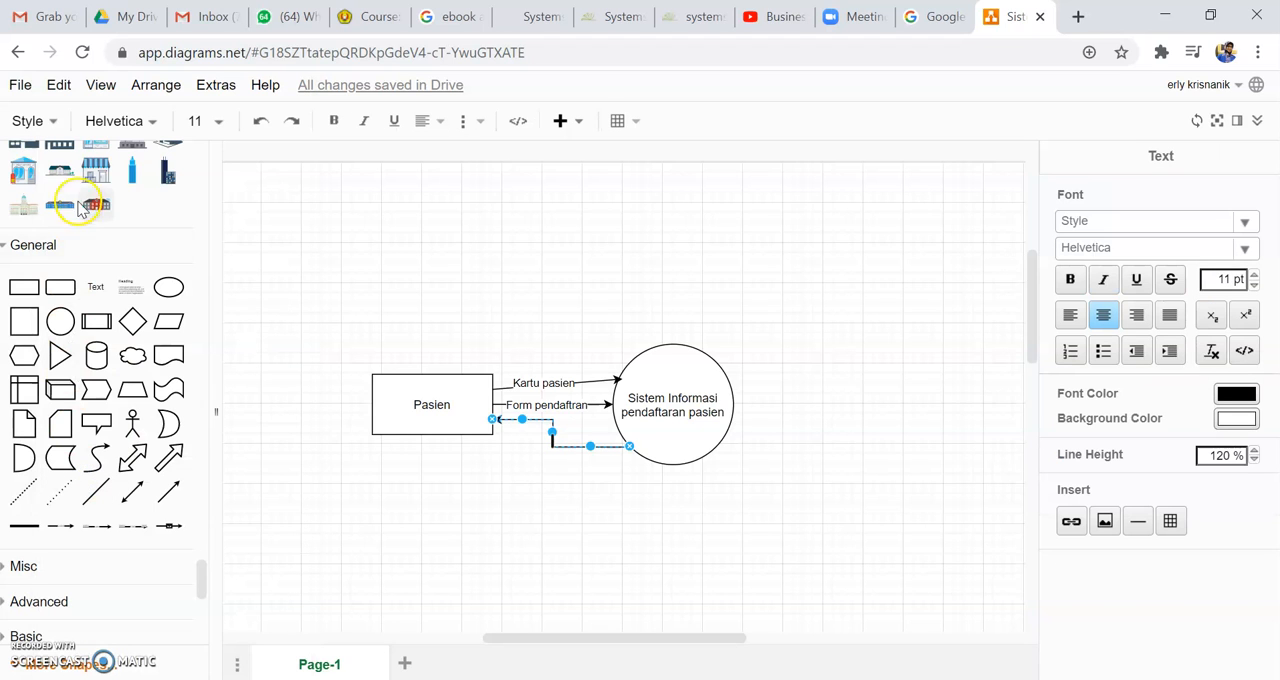
{"action": "left_click", "coordinate": [60, 85]}
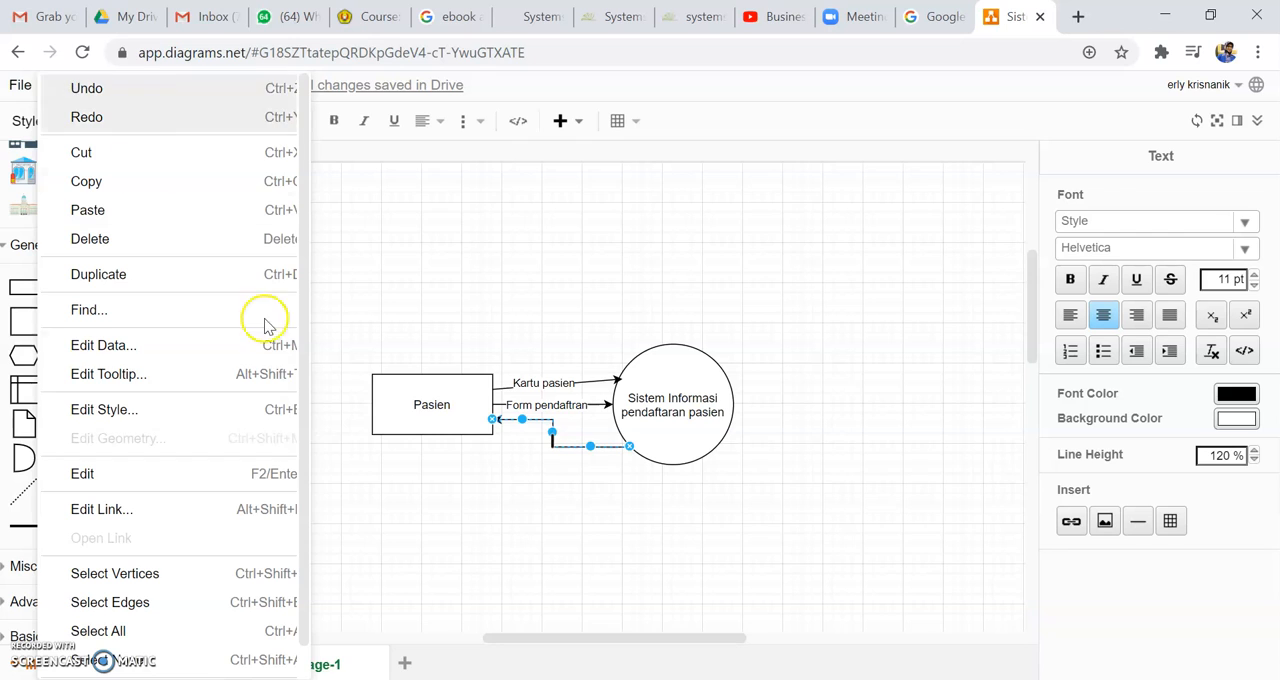
{"action": "left_click_drag", "start_coordinate": [306, 505], "coordinate": [301, 553]}
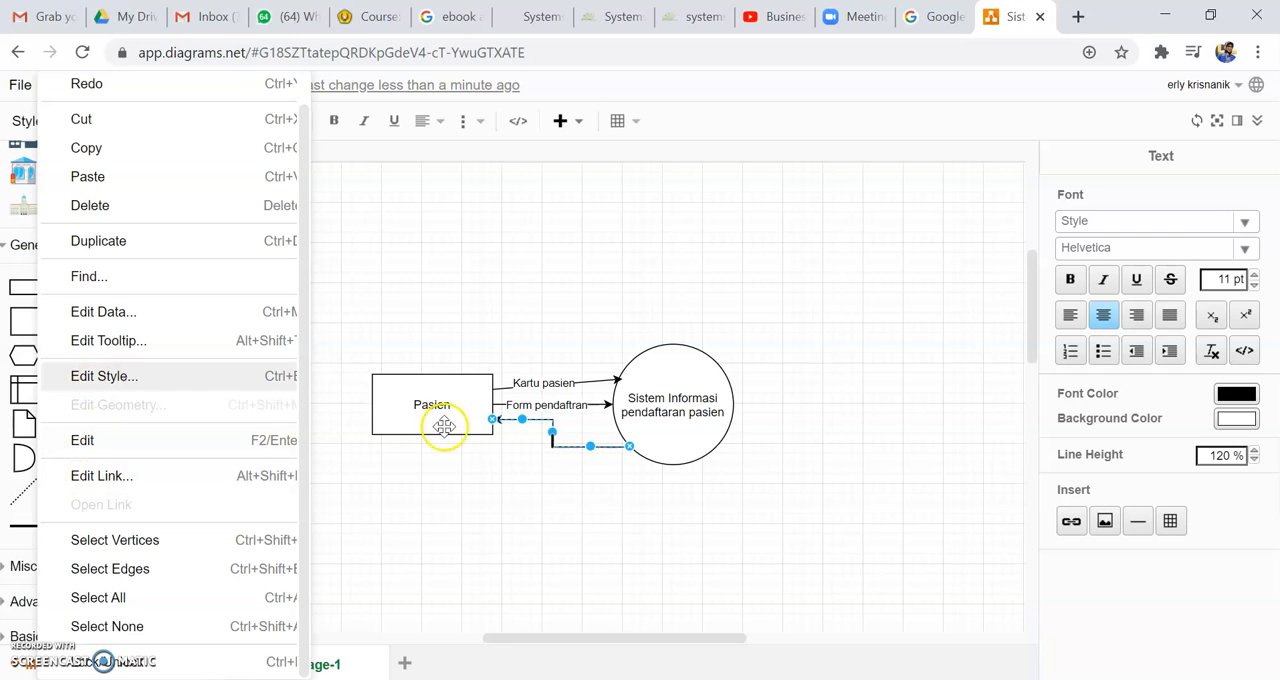
{"action": "left_click", "coordinate": [545, 433]}
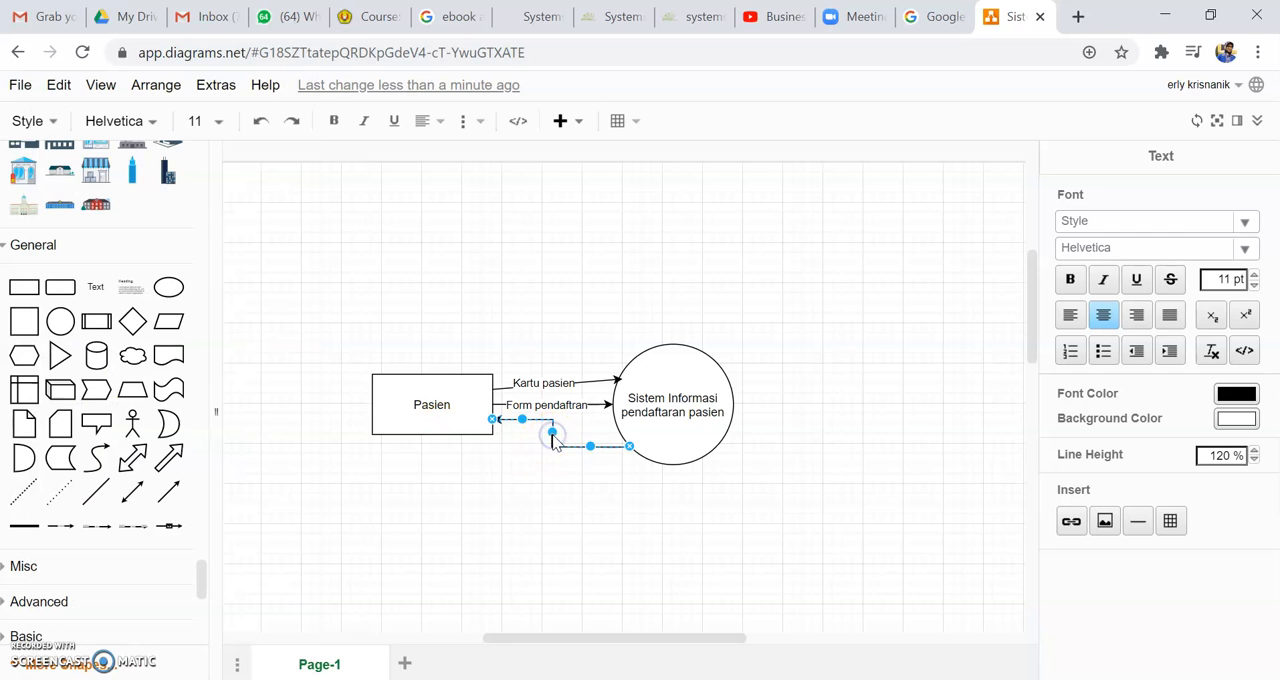
{"action": "left_click", "coordinate": [550, 437]}
{"action": "left_click", "coordinate": [590, 447]}
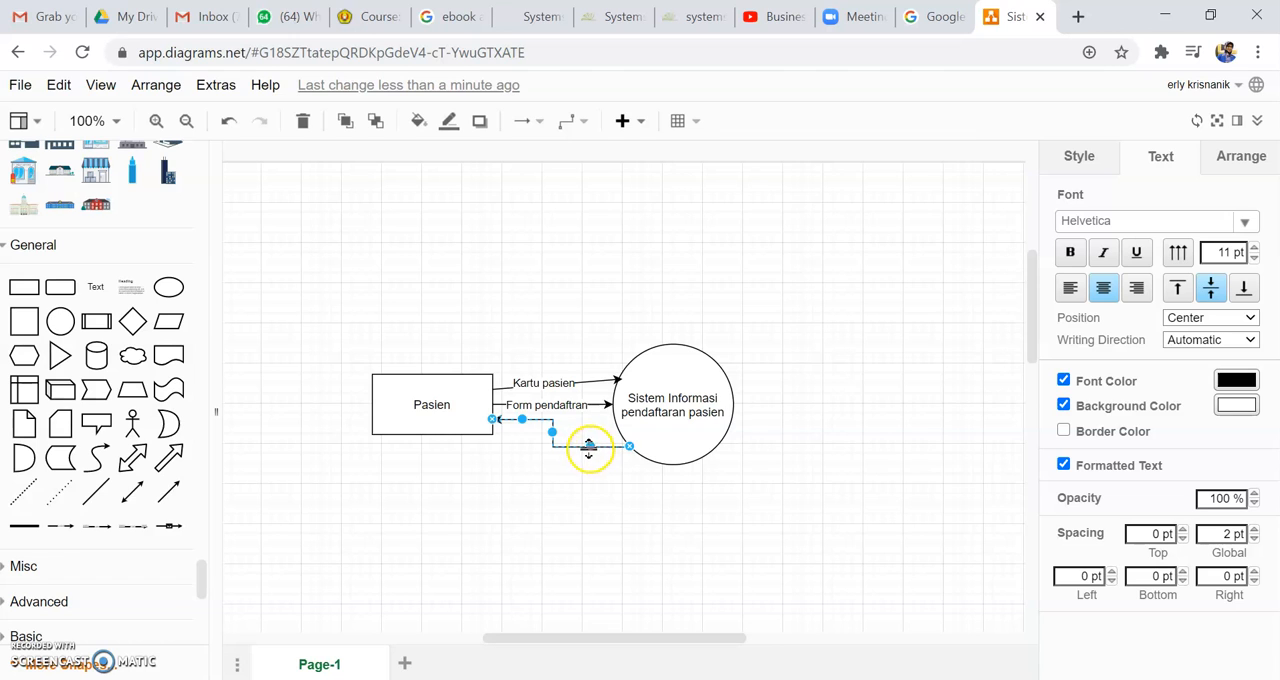
{"action": "left_click", "coordinate": [585, 438]}
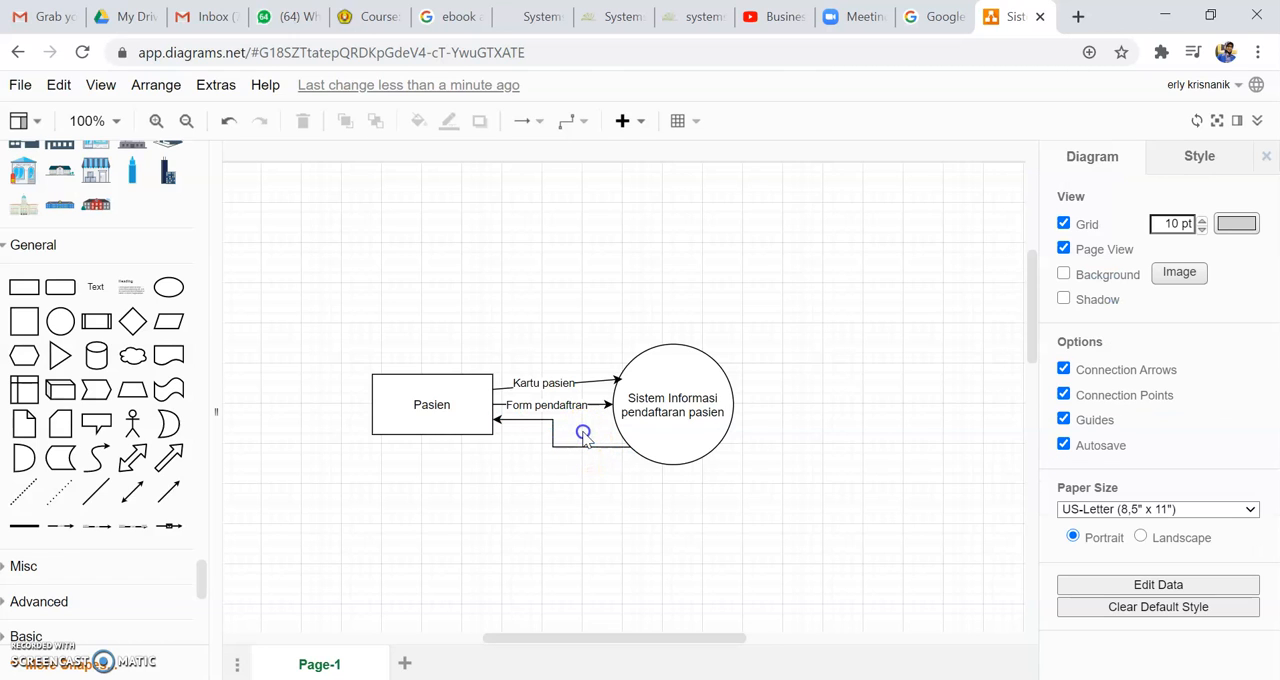